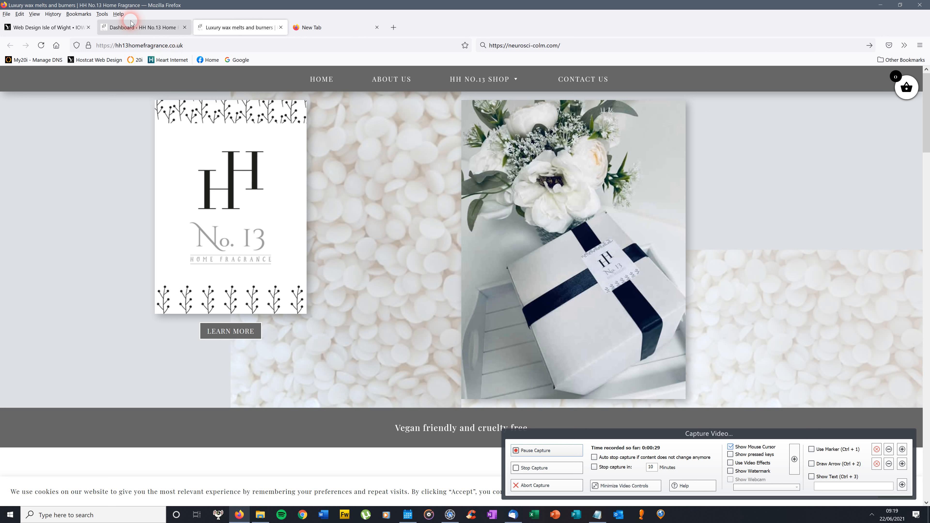
# Step: Go to the site's WordPress dashboard and open the WooCommerce orders list
pyautogui.click(162, 29)
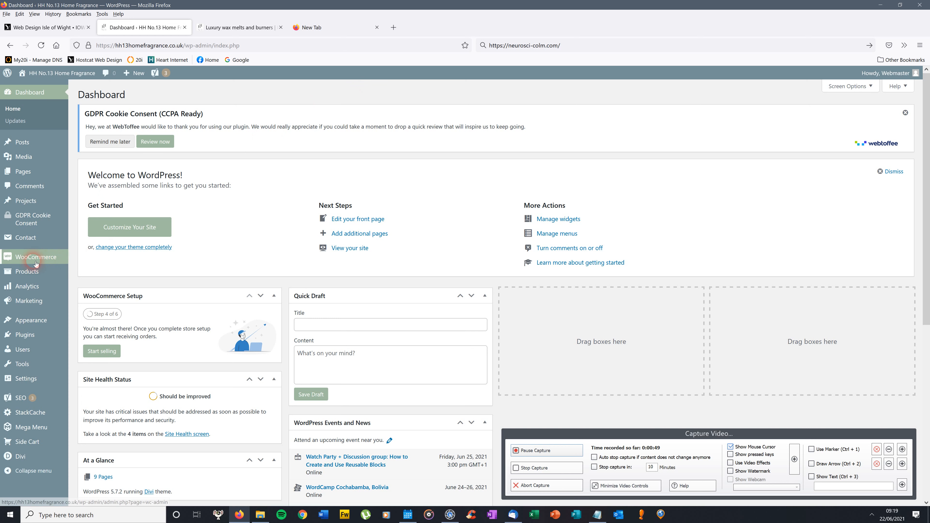
pyautogui.click(245, 32)
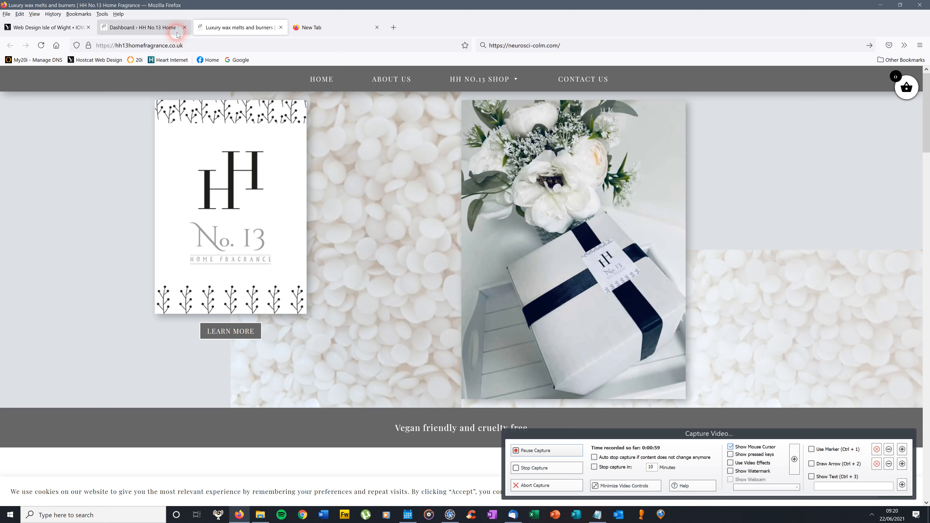
pyautogui.click(163, 28)
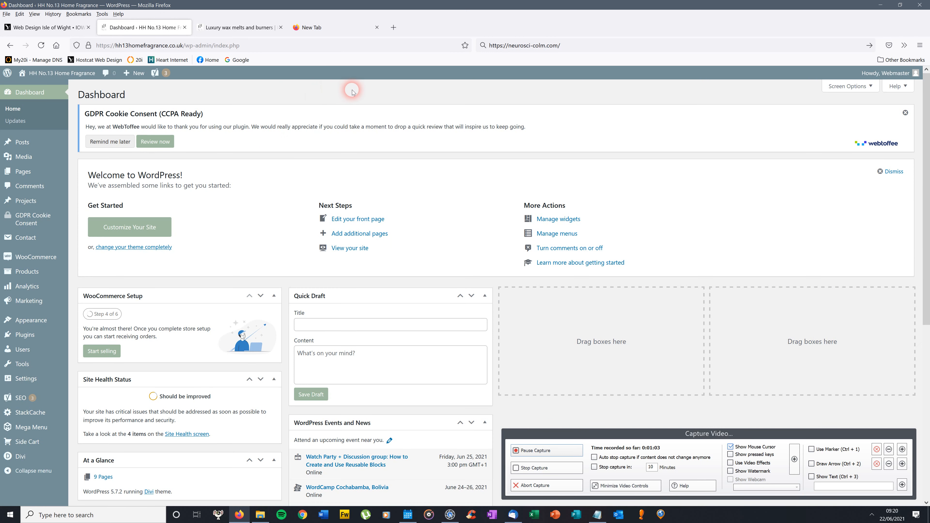
pyautogui.moveTo(45, 260)
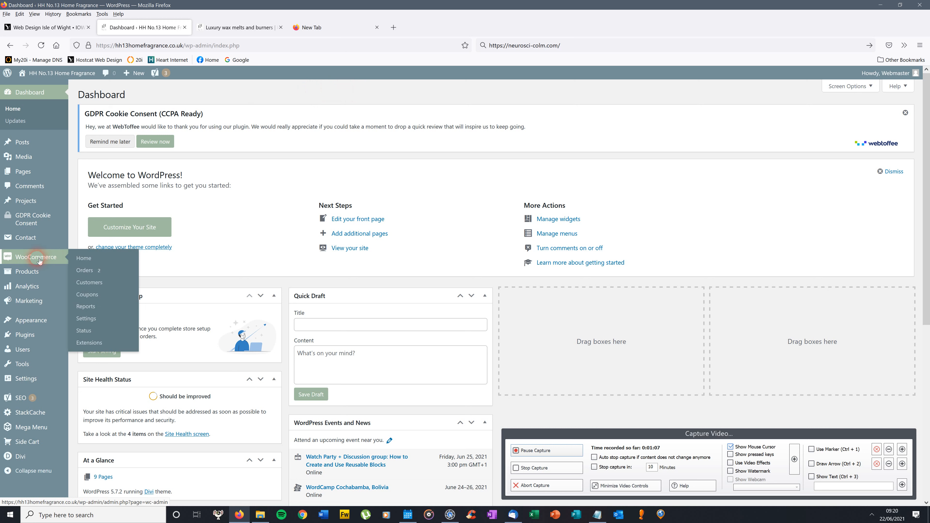
pyautogui.moveTo(35, 275)
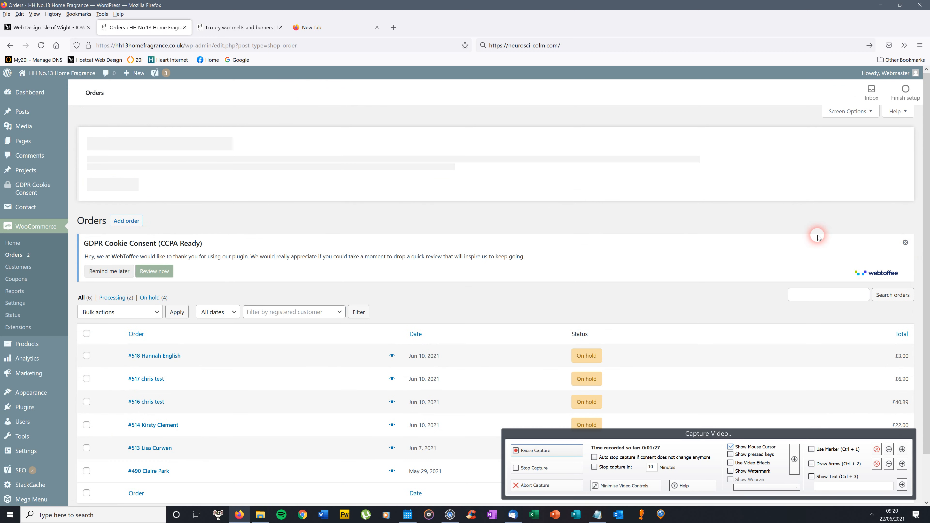
# Step: Open the most recent order from the orders list and review its details
pyautogui.scroll(-3, 927, 188)
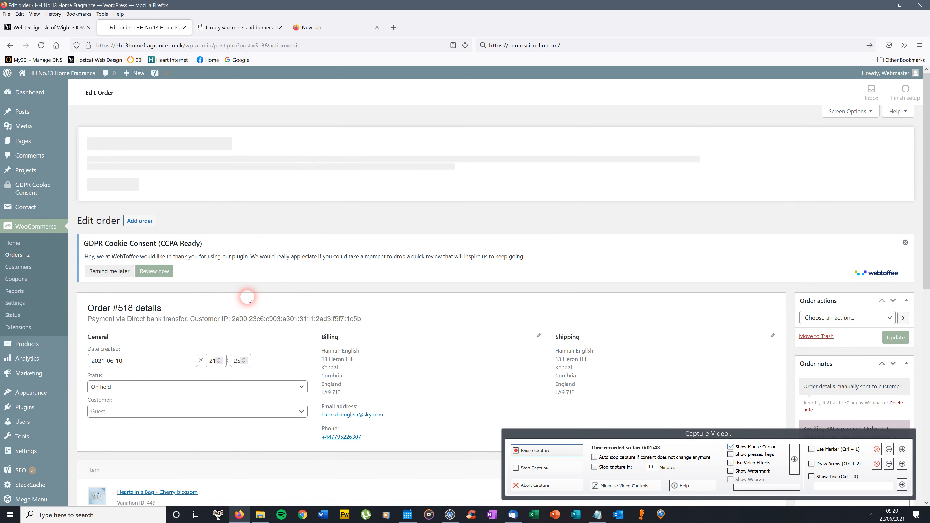
pyautogui.moveTo(927, 127); pyautogui.dragTo(929, 231)
pyautogui.moveTo(925, 286); pyautogui.dragTo(929, 185)
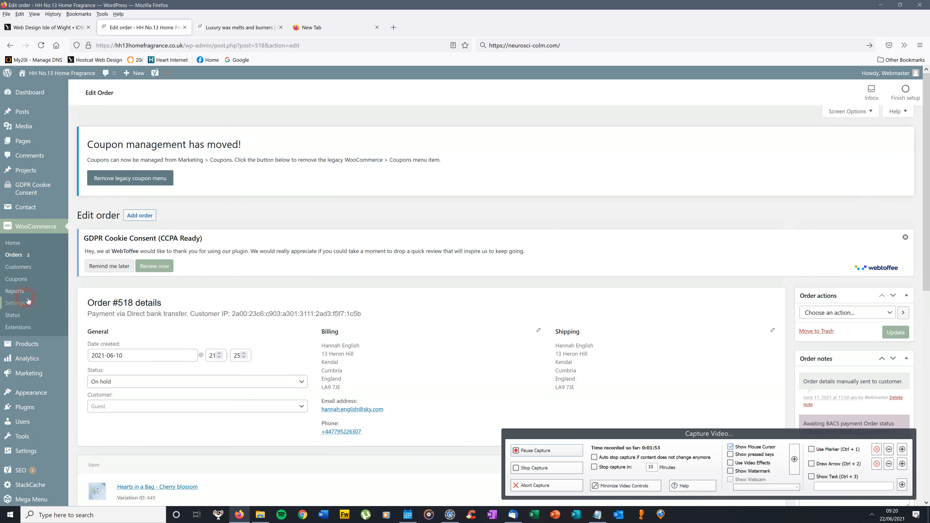
pyautogui.click(23, 256)
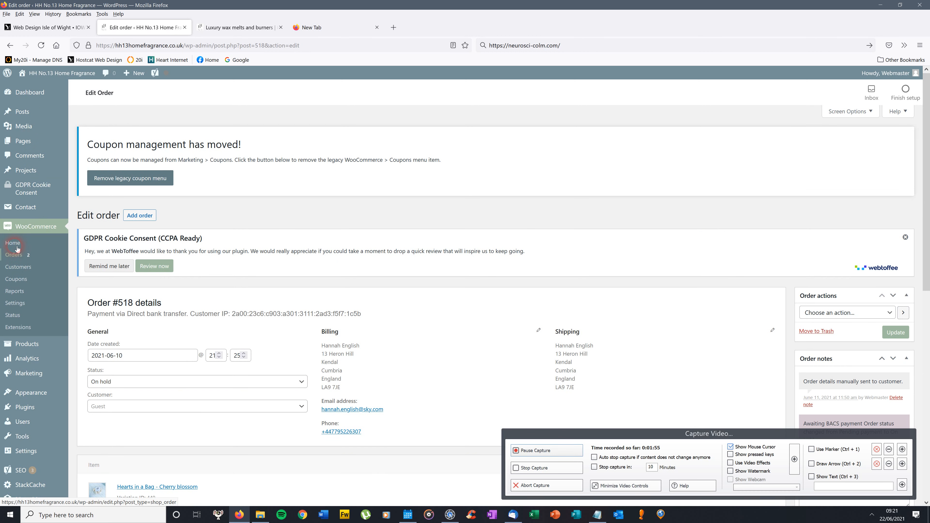
pyautogui.click(36, 231)
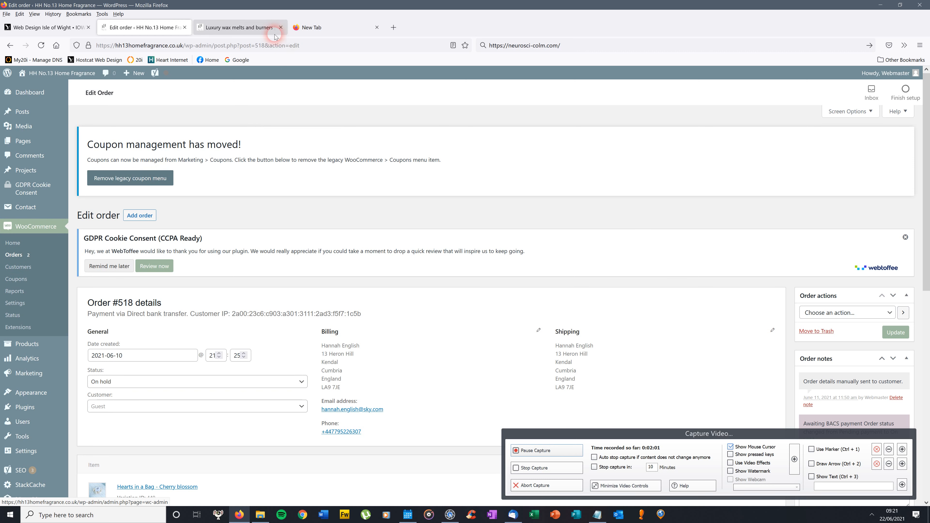
# Step: Open the shop on the public HH No.13 website and view its Wax Melts category
pyautogui.click(239, 26)
pyautogui.moveTo(475, 84)
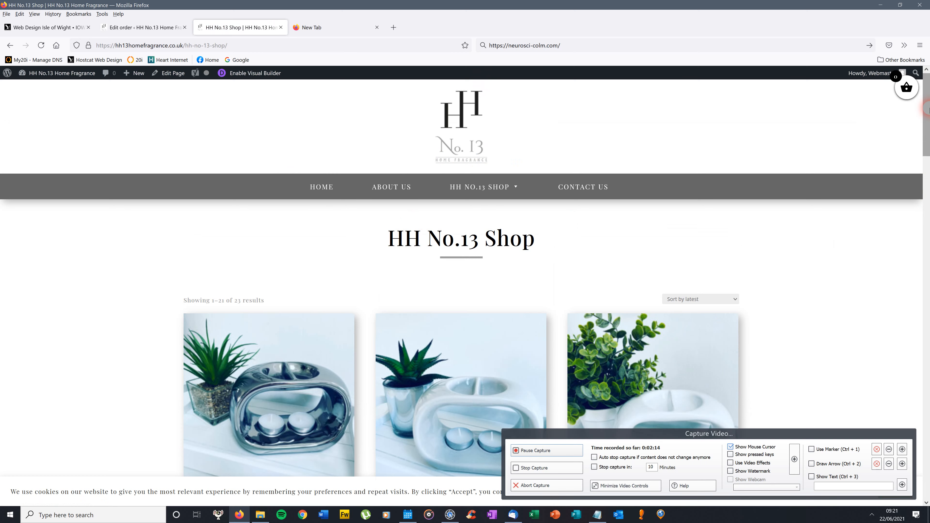
pyautogui.moveTo(929, 110)
pyautogui.mouseDown()
pyautogui.moveTo(929, 151)
pyautogui.moveTo(929, 113)
pyautogui.mouseUp()
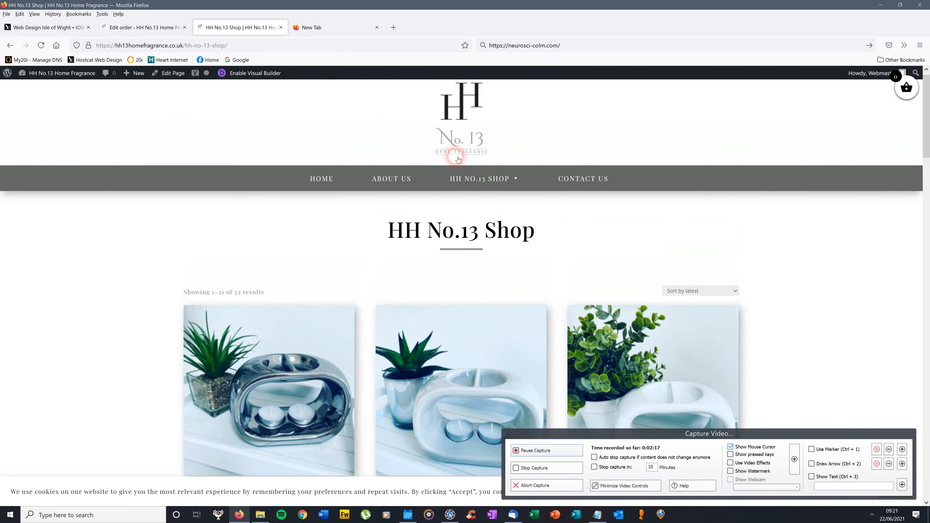
pyautogui.moveTo(459, 178)
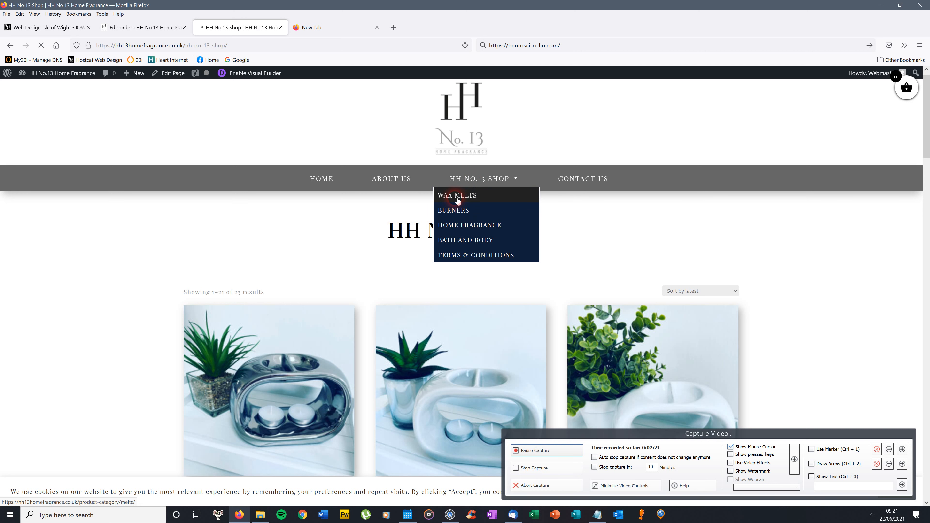
pyautogui.click(457, 198)
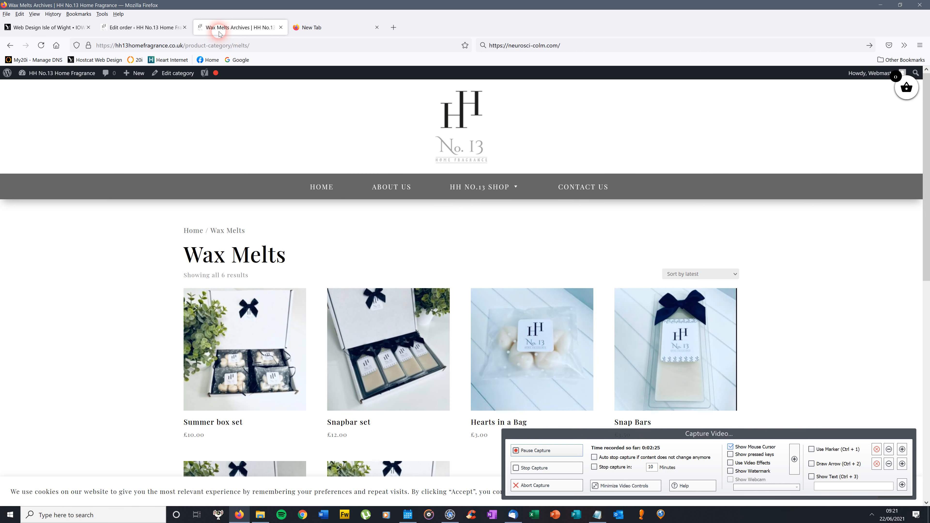
# Step: Return to the WordPress admin, open the list of all products and look through it
pyautogui.click(156, 29)
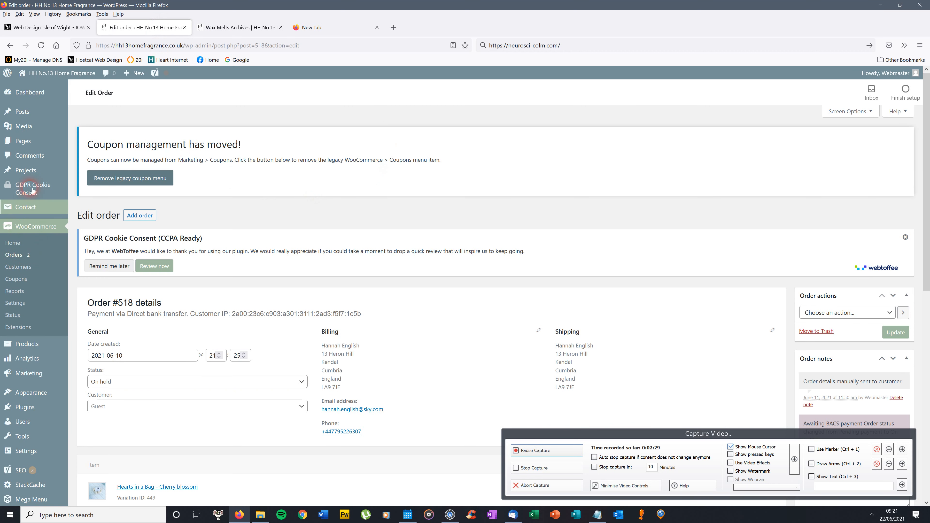
pyautogui.moveTo(25, 350)
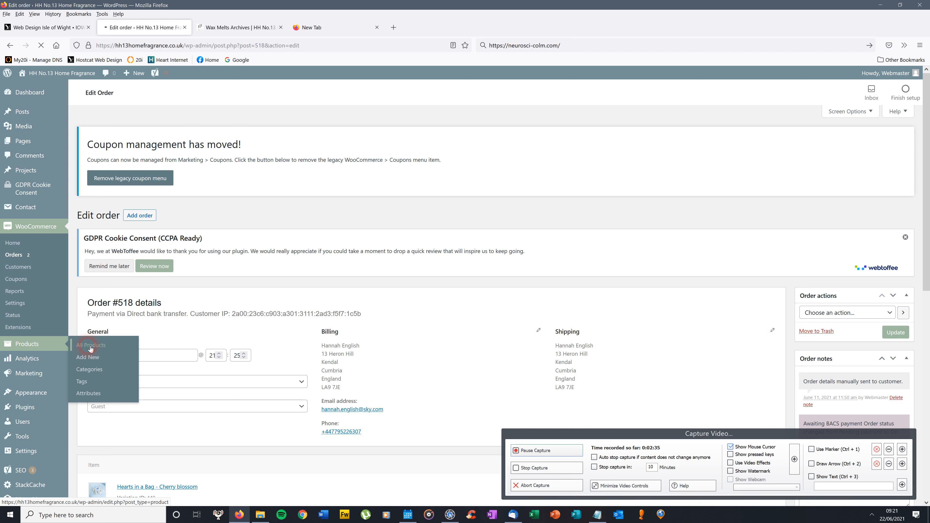
pyautogui.click(101, 343)
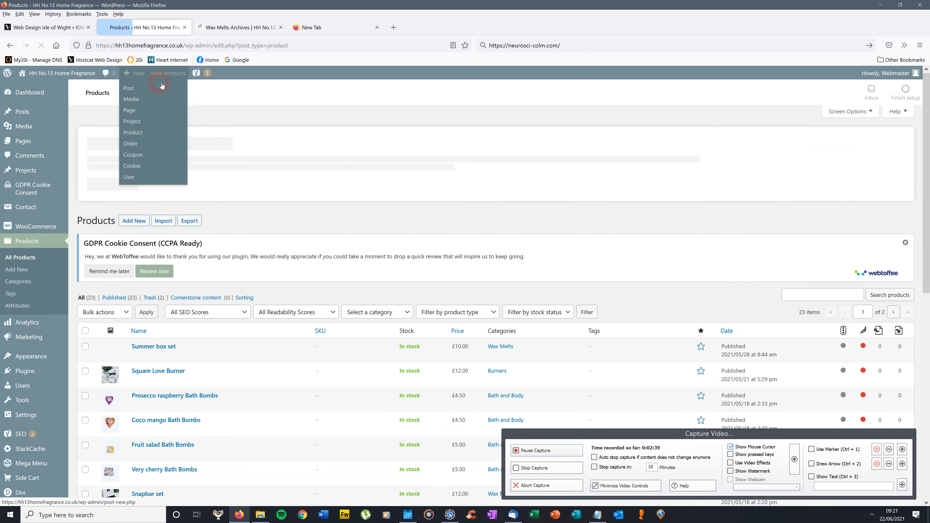
pyautogui.moveTo(927, 107); pyautogui.dragTo(928, 196)
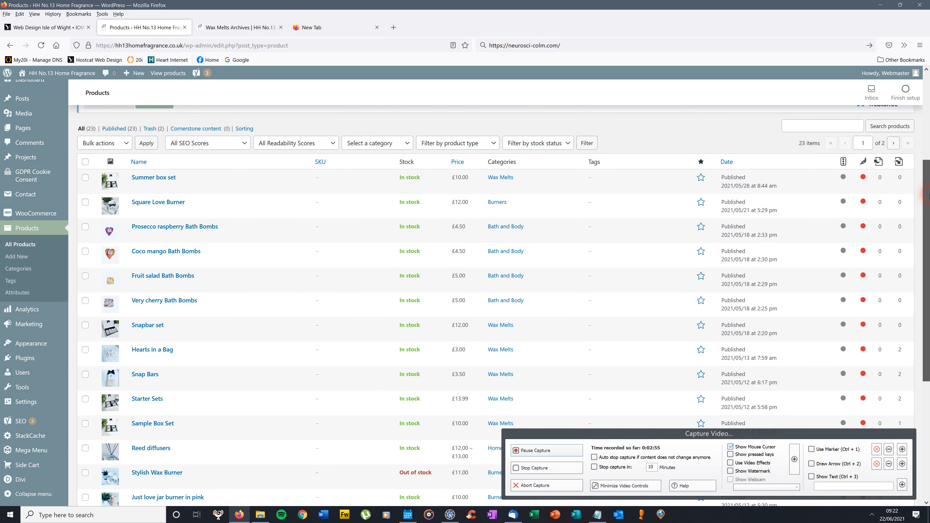
# Step: View the Summer box set product page on the public website, including its price and description
pyautogui.click(248, 28)
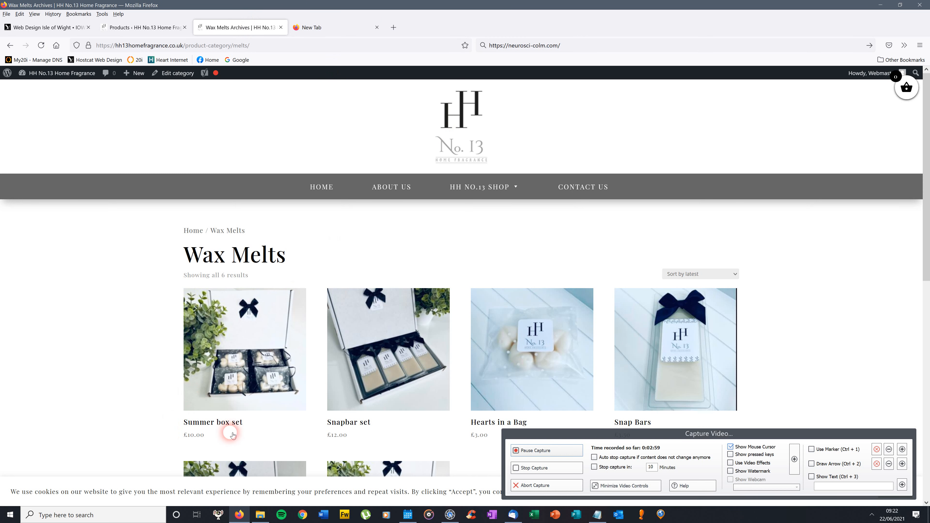
pyautogui.click(225, 422)
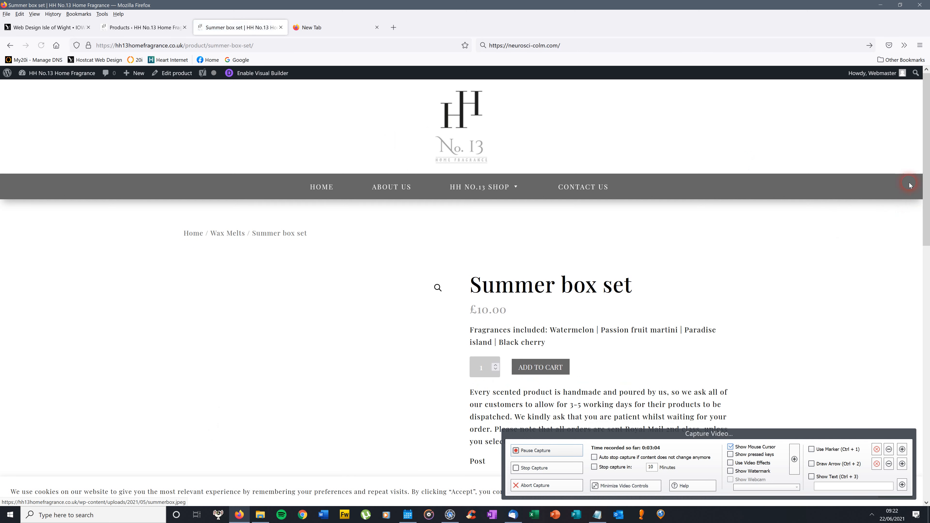
pyautogui.moveTo(929, 158); pyautogui.dragTo(929, 195)
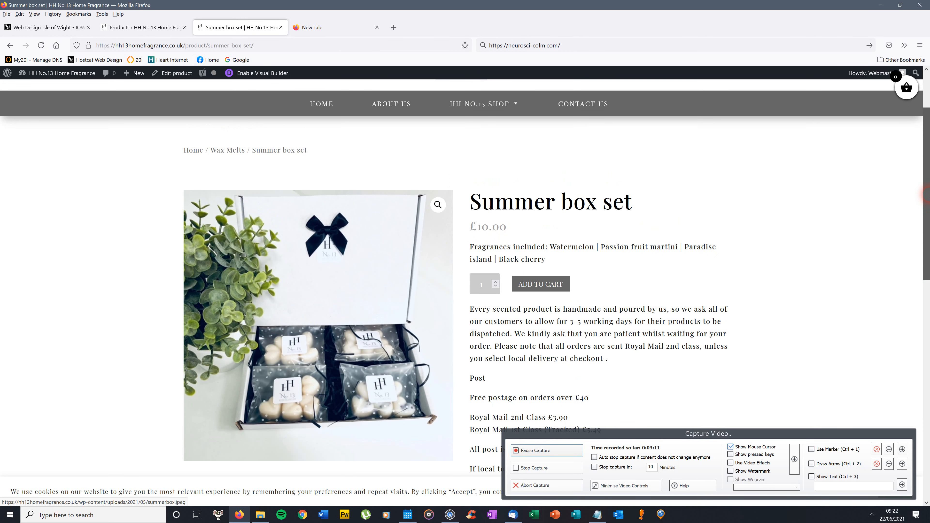
# Step: Open the Summer box set from the admin product list for editing and go to its product data
pyautogui.click(147, 28)
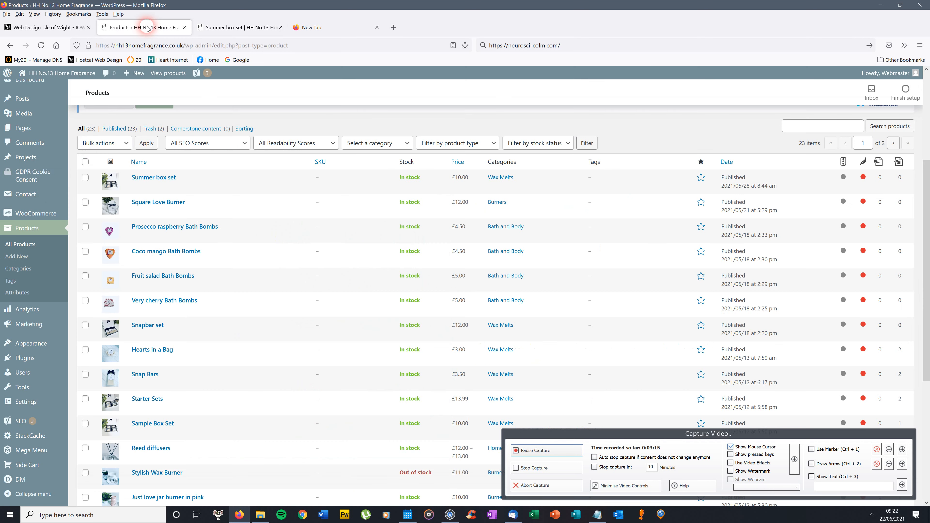
pyautogui.scroll(-1, 928, 178)
pyautogui.scroll(-3, 928, 188)
pyautogui.scroll(5, 171, 234)
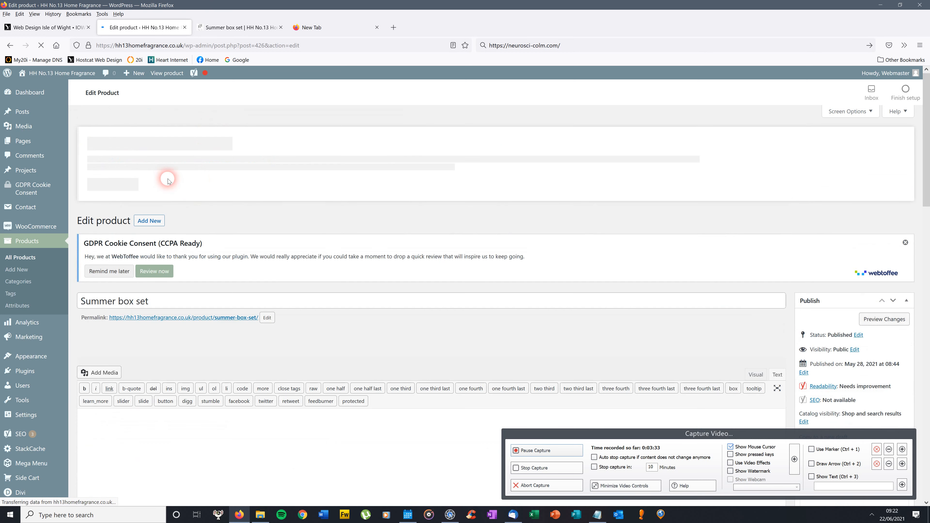
pyautogui.moveTo(929, 102); pyautogui.dragTo(929, 125)
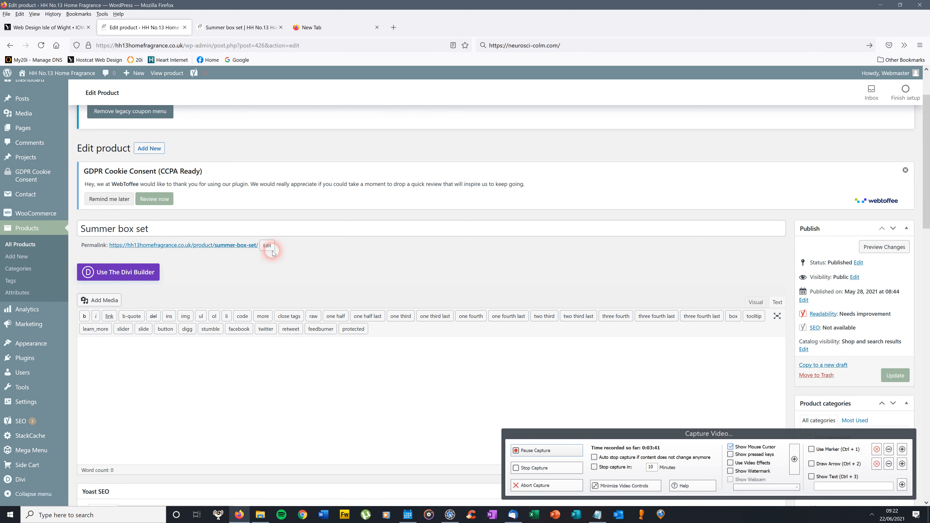
pyautogui.moveTo(929, 125); pyautogui.dragTo(929, 143)
pyautogui.moveTo(928, 145); pyautogui.dragTo(925, 330)
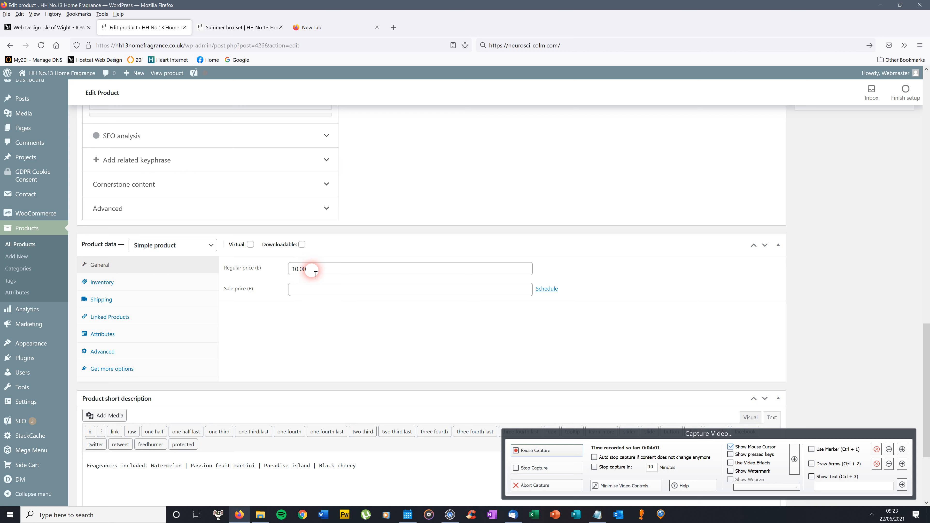
# Step: Enable stock management at product level in the inventory settings, disable it again, and return to the general product data
pyautogui.click(118, 286)
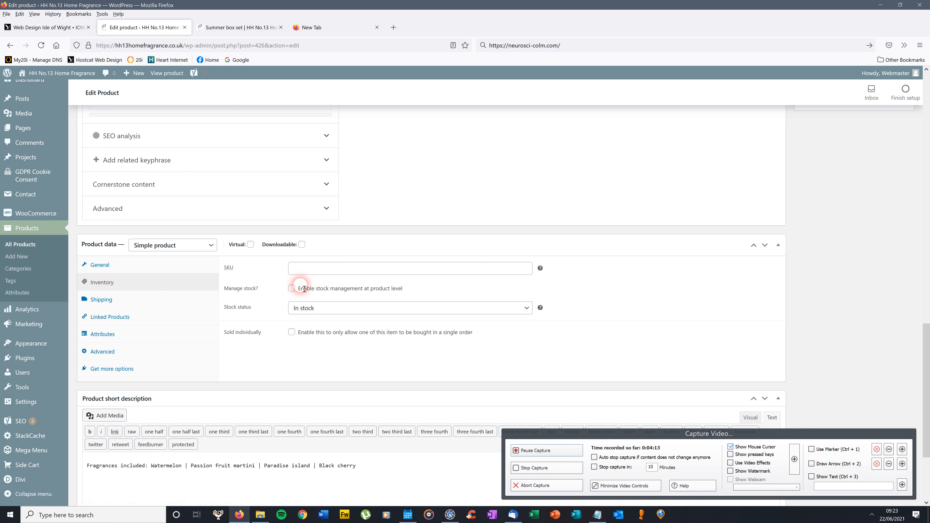
pyautogui.click(292, 289)
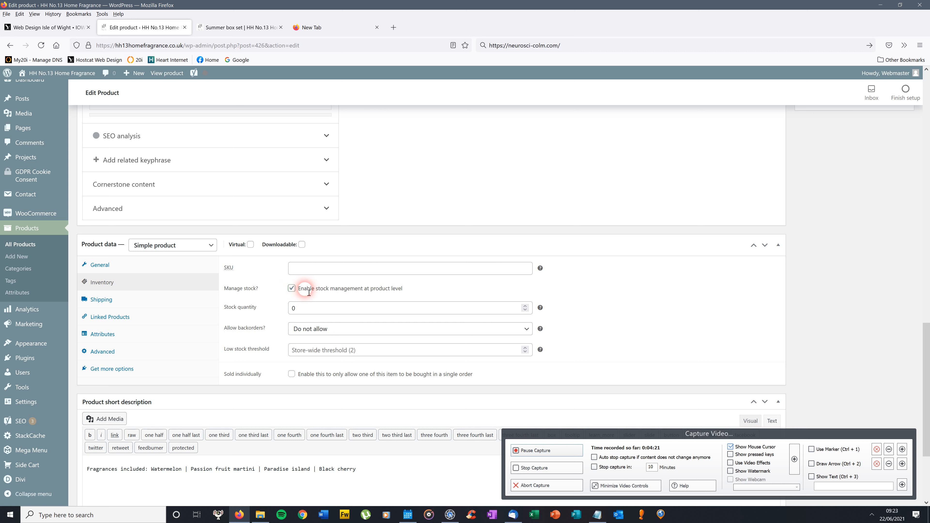
pyautogui.click(292, 289)
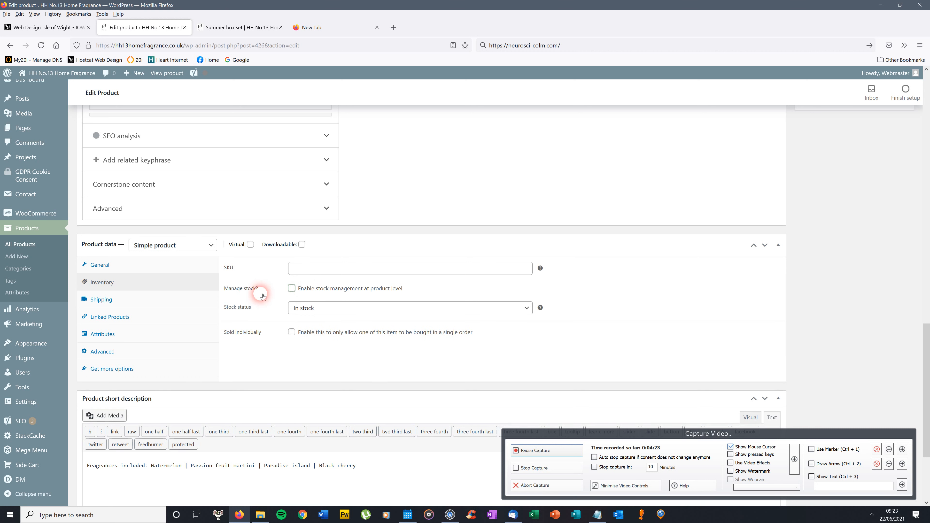
pyautogui.click(107, 267)
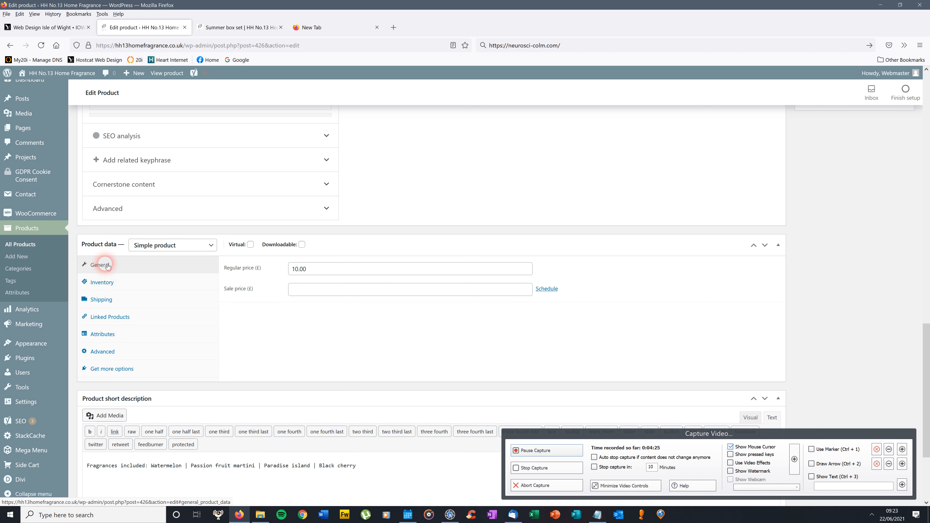
# Step: Look at the product short description in the Visual and Text editing modes, ending in Text mode with the cursor after the fragrance list
pyautogui.moveTo(929, 345); pyautogui.dragTo(929, 388)
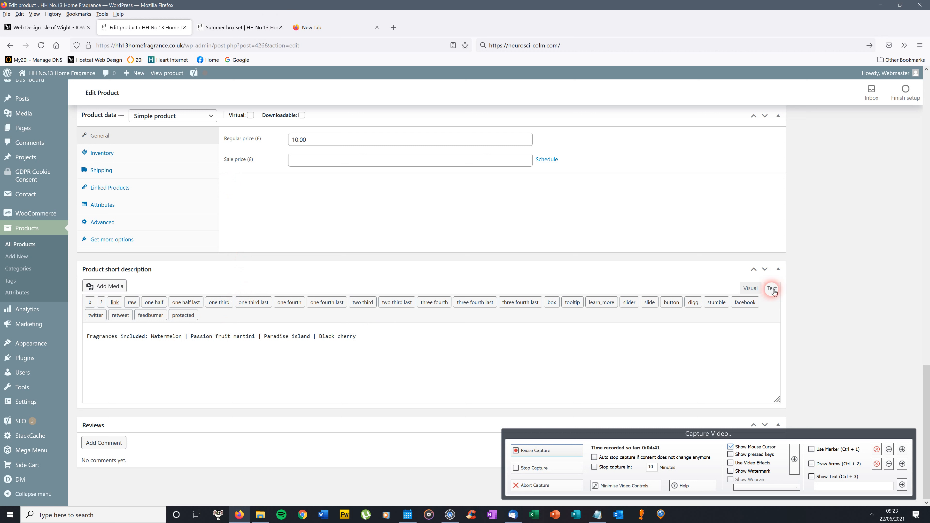
pyautogui.click(751, 288)
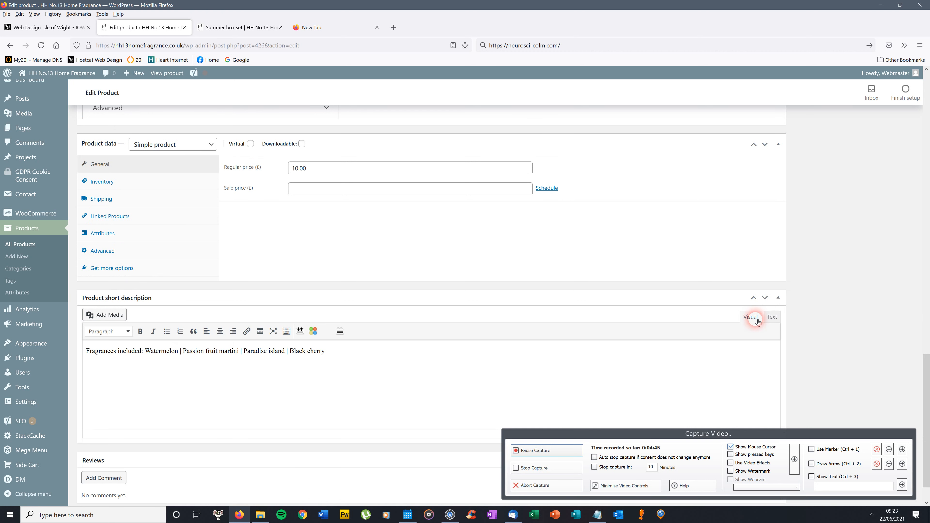
pyautogui.click(773, 317)
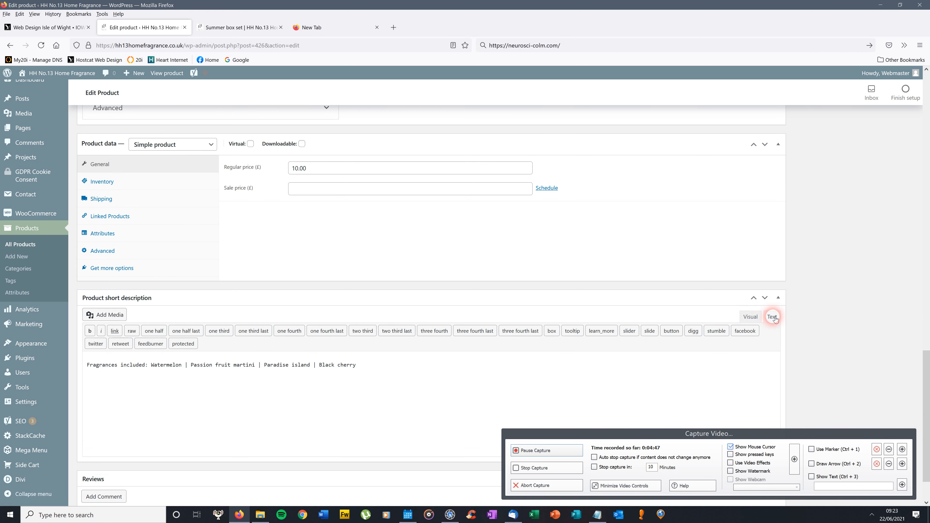
pyautogui.click(369, 370)
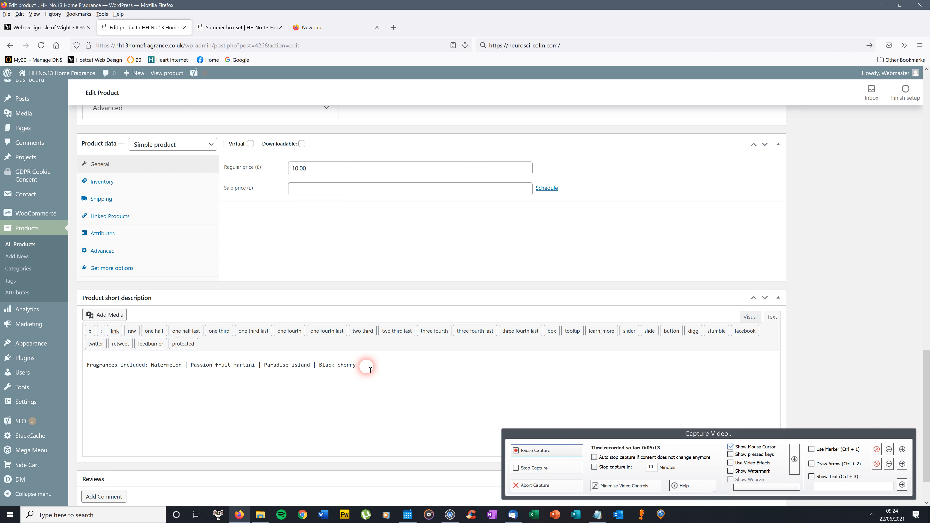
# Step: Examine the product image and product gallery settings, and check the matching Summer box set page on the public website
pyautogui.moveTo(929, 374); pyautogui.dragTo(929, 274)
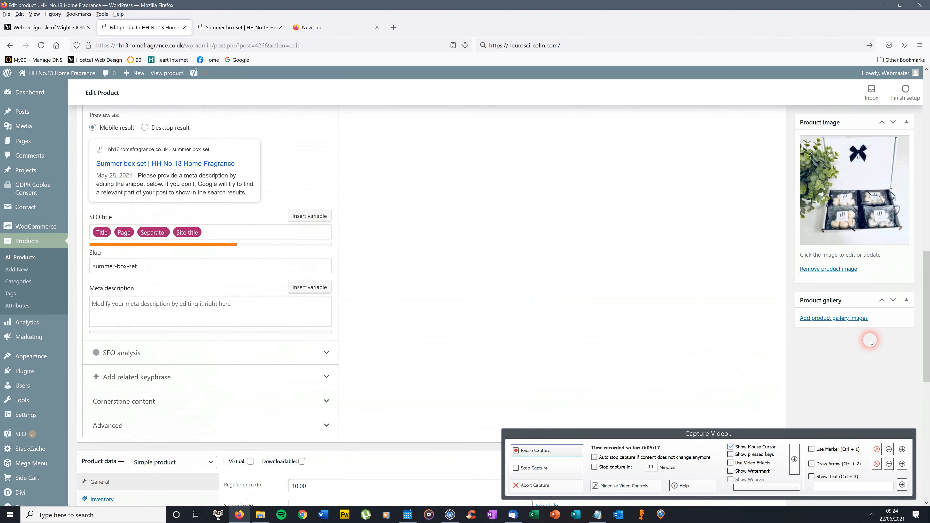
pyautogui.moveTo(929, 306); pyautogui.dragTo(929, 299)
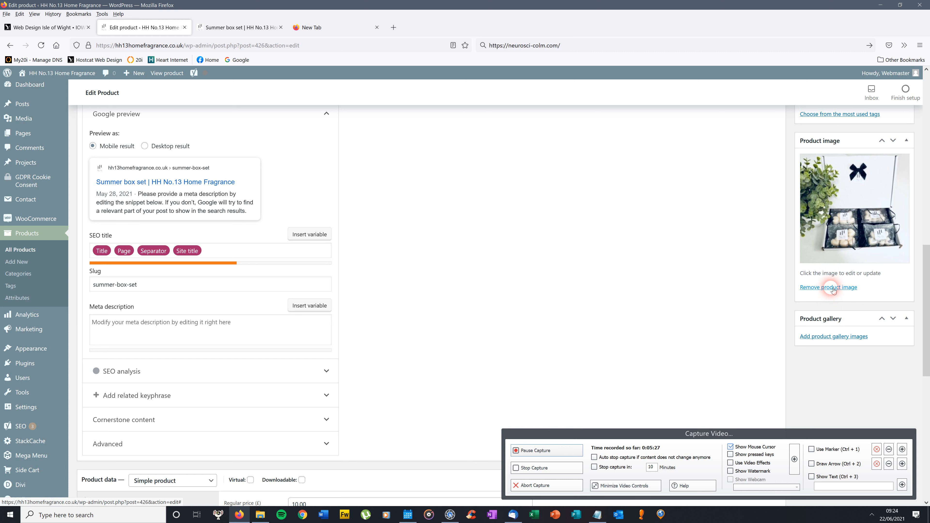
pyautogui.click(253, 26)
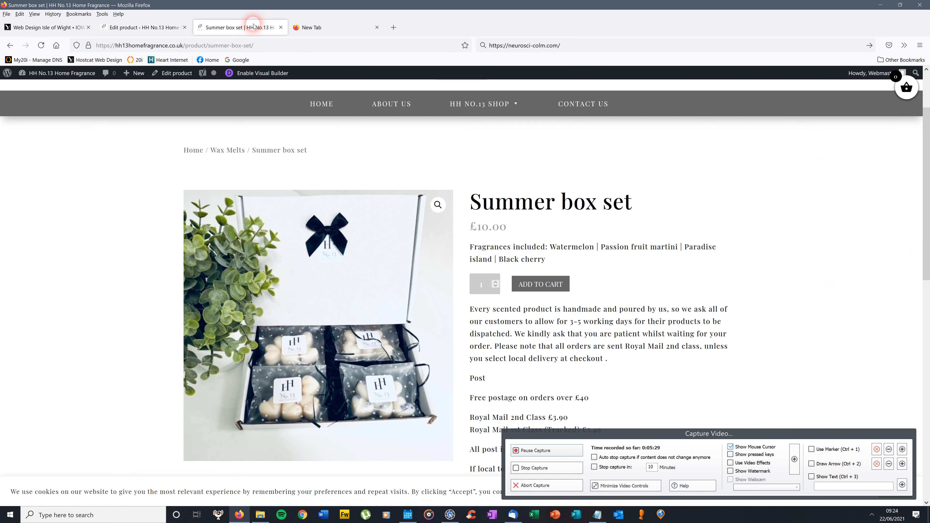
# Step: Return to the Summer box set product editor, remove its current product image, and open the product image picker
pyautogui.click(123, 27)
pyautogui.click(830, 288)
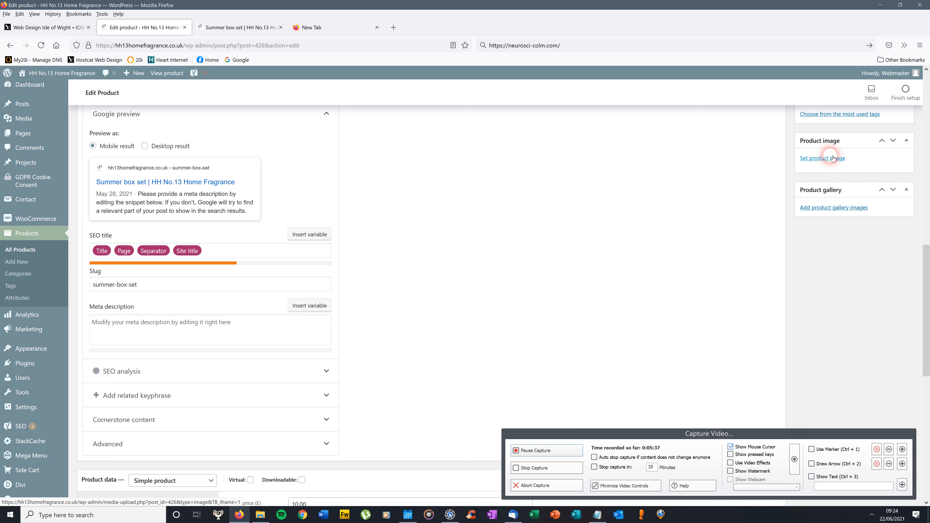
pyautogui.click(837, 164)
pyautogui.click(826, 162)
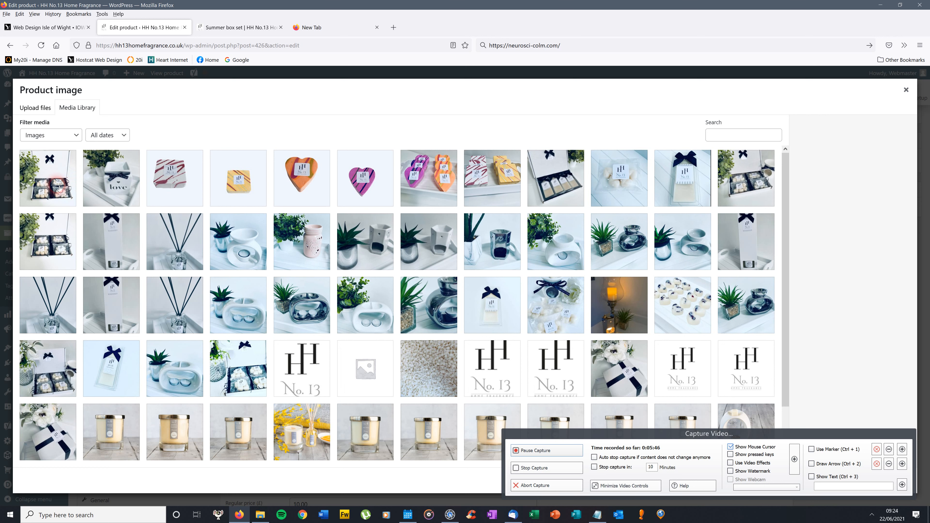
# Step: Examine the product image picker by selecting and deselecting summerbox.jpeg, and check the file upload option before returning to the media library
pyautogui.click(60, 188)
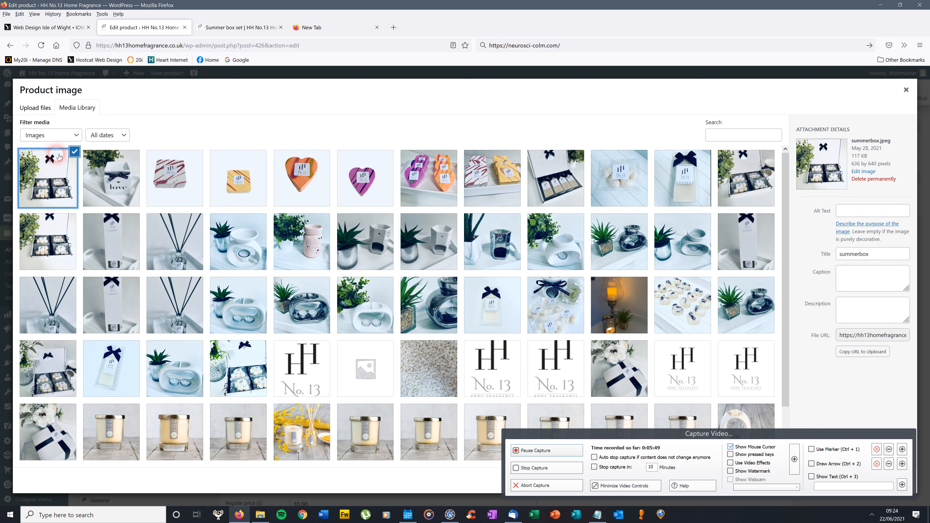
pyautogui.click(74, 152)
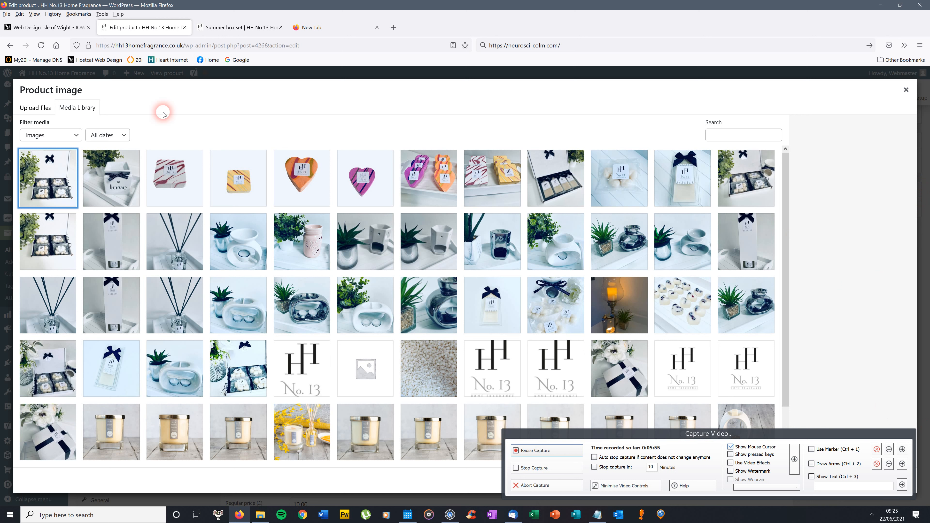
pyautogui.click(39, 109)
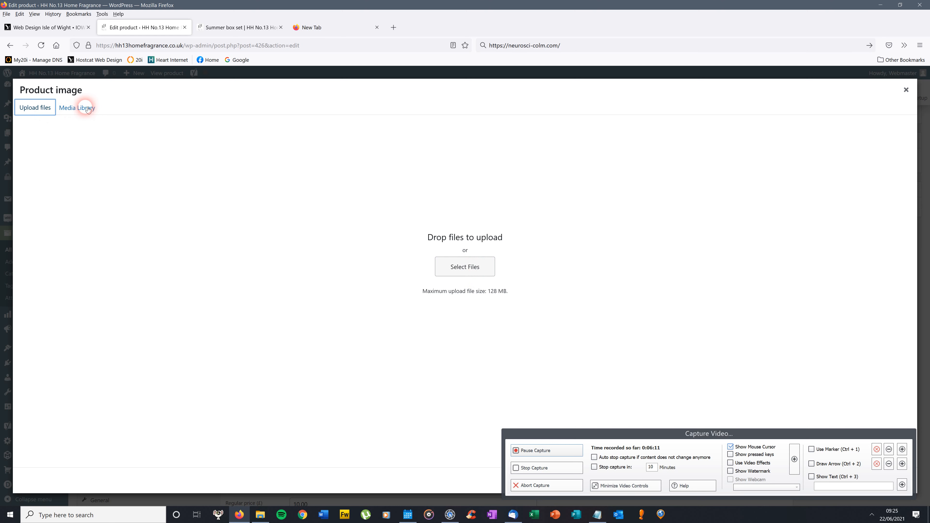
pyautogui.click(74, 109)
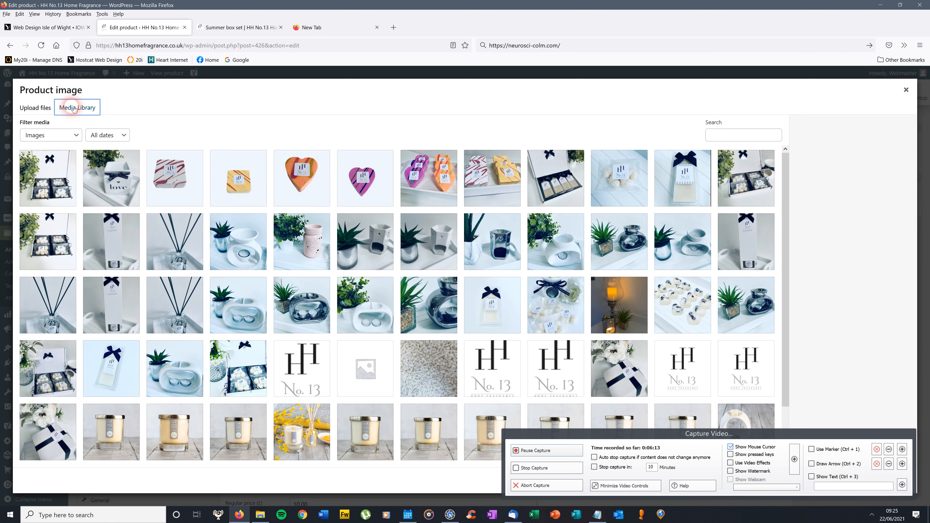
# Step: Compare the two box images in the media library and set summerbox.jpeg as the product image
pyautogui.click(55, 175)
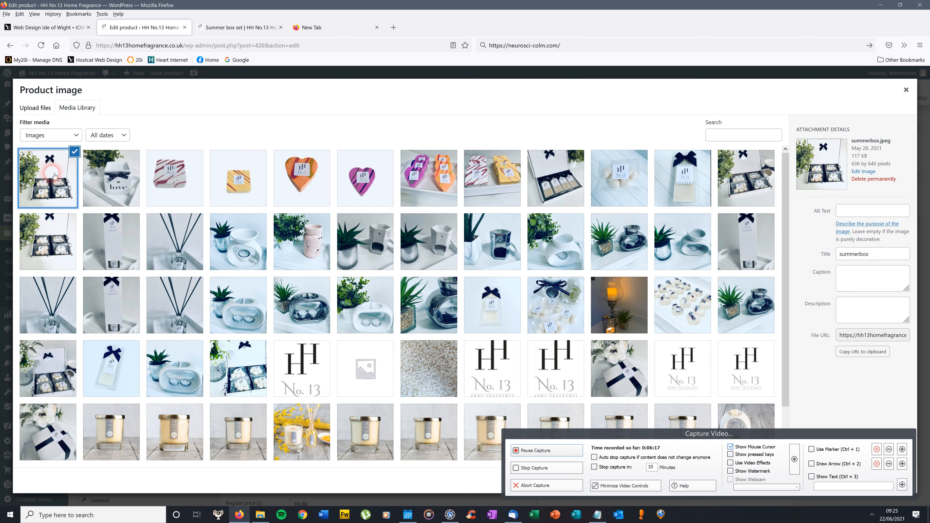
pyautogui.click(49, 247)
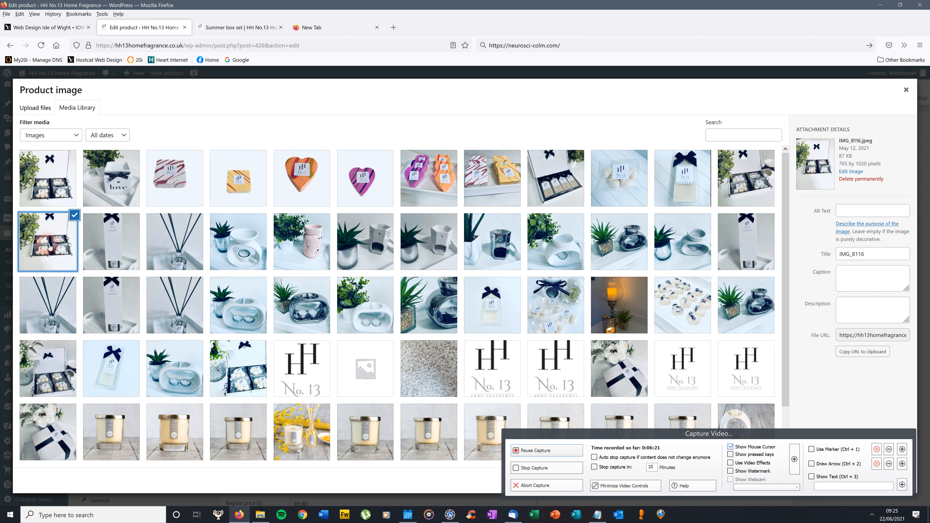
pyautogui.click(43, 172)
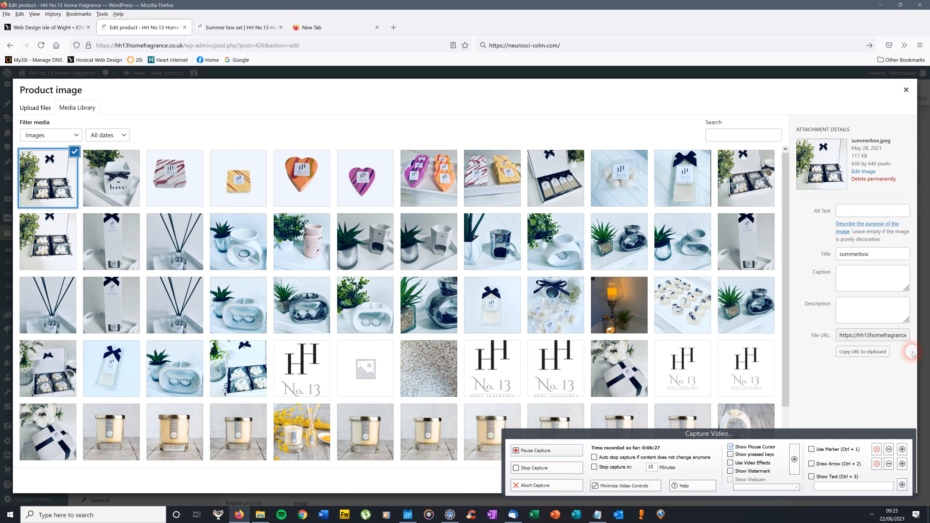
pyautogui.moveTo(808, 436); pyautogui.dragTo(701, 422)
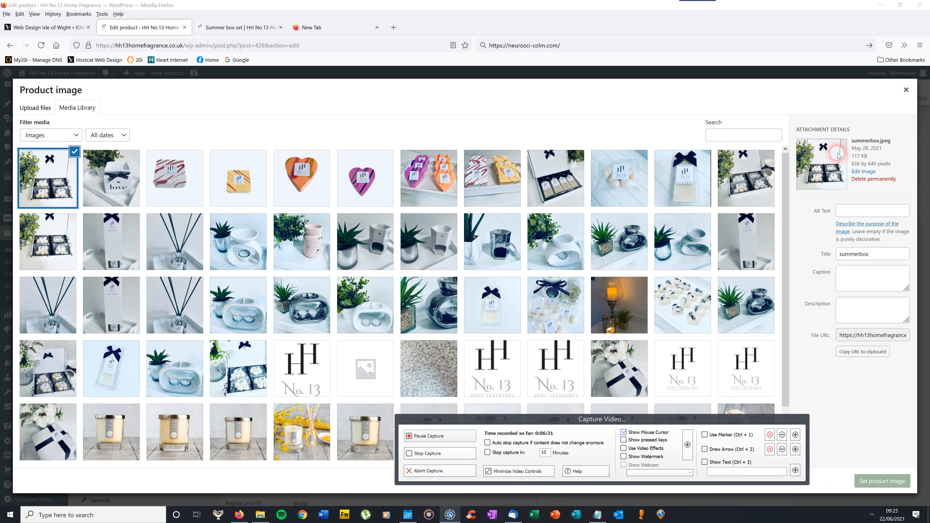
pyautogui.click(892, 483)
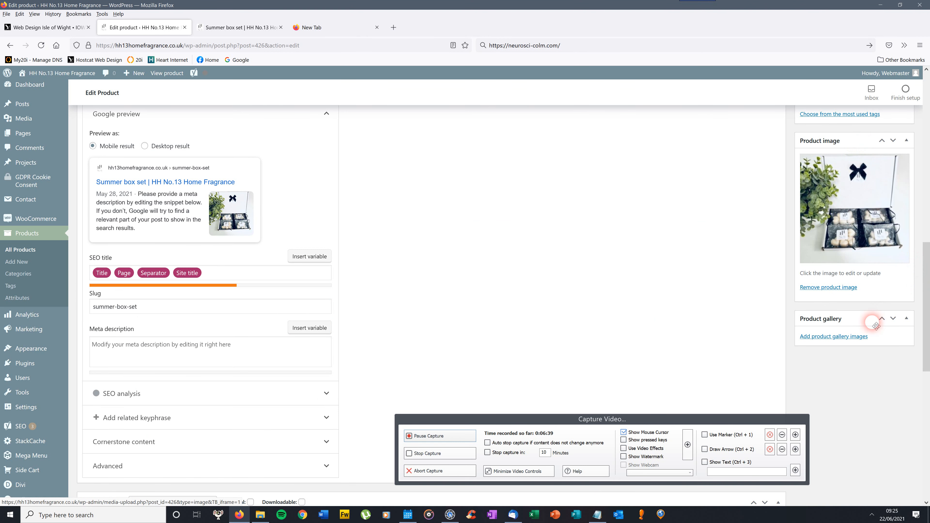
# Step: Look at the product gallery image picker, close it without adding images, and check the assigned product categories
pyautogui.click(851, 341)
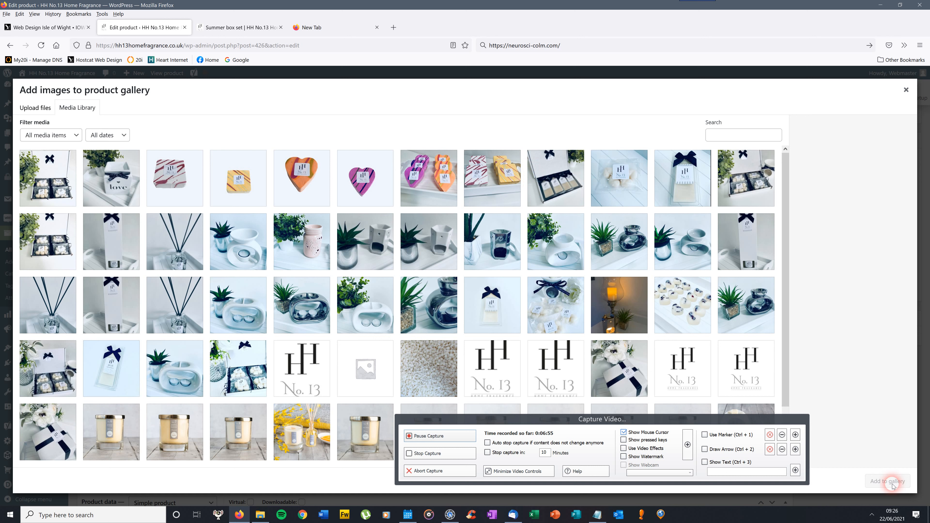
pyautogui.click(906, 90)
pyautogui.moveTo(928, 283); pyautogui.dragTo(929, 182)
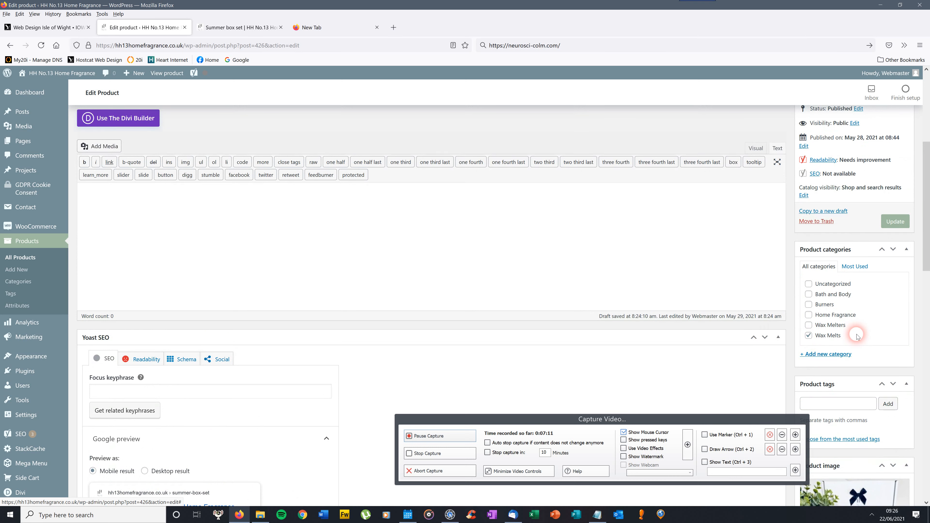
# Step: Save the changes to the Summer box set product by updating it
pyautogui.scroll(1, 929, 192)
pyautogui.scroll(4, 929, 191)
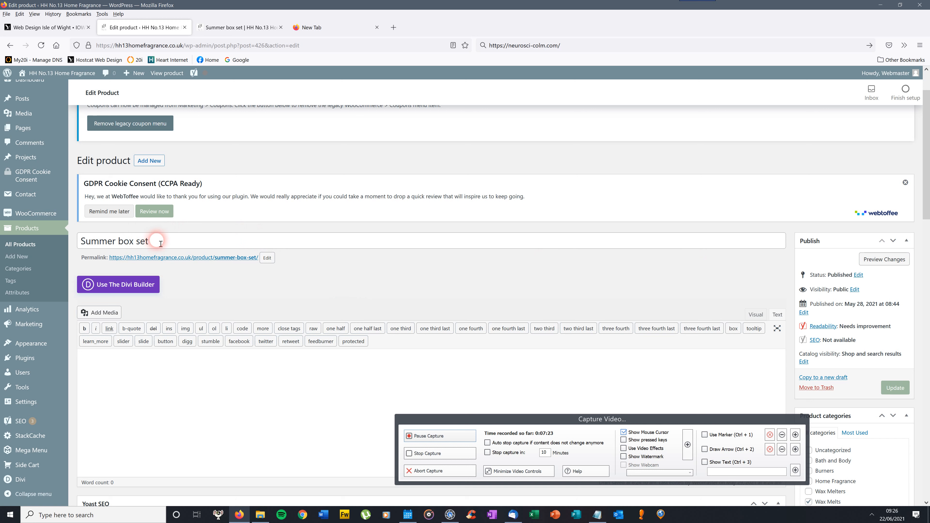
pyautogui.click(897, 386)
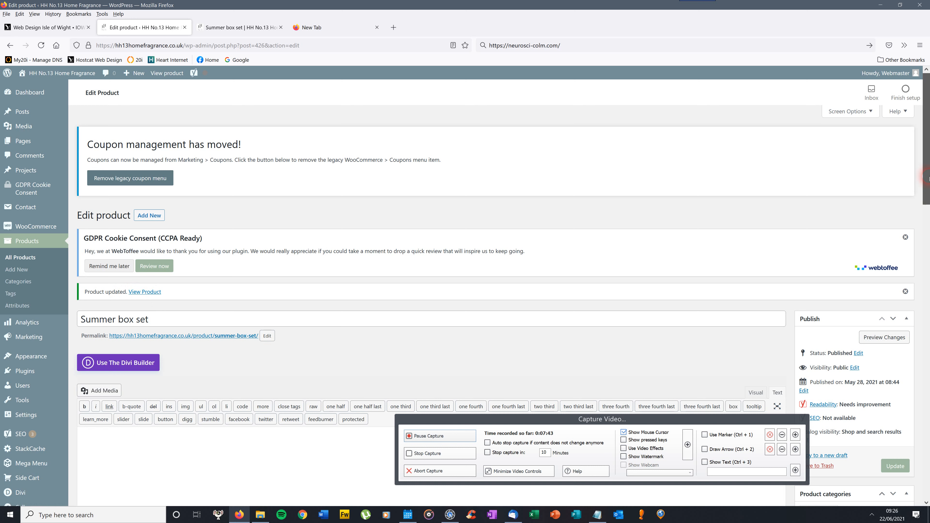
# Step: Start a new product from the full product list and give it a placeholder name of repeated letter t
pyautogui.click(21, 250)
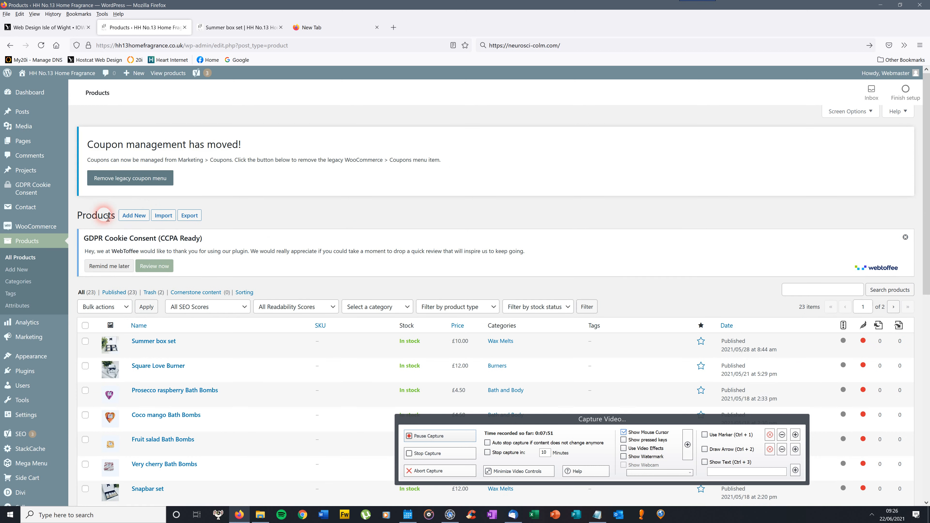
pyautogui.click(135, 219)
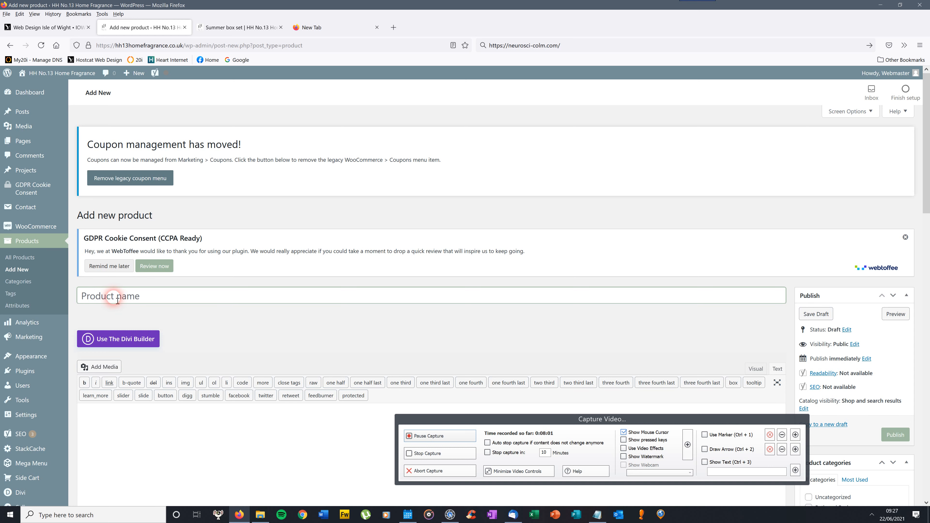
pyautogui.write('tttttttttt')
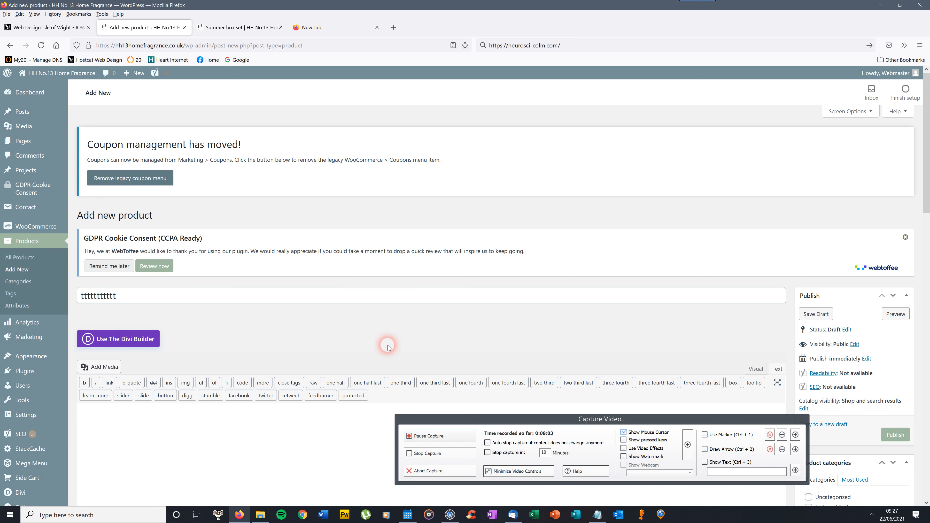
# Step: Set the new product's regular price to £5.00 and place the cursor in its short description
pyautogui.moveTo(928, 103); pyautogui.dragTo(928, 362)
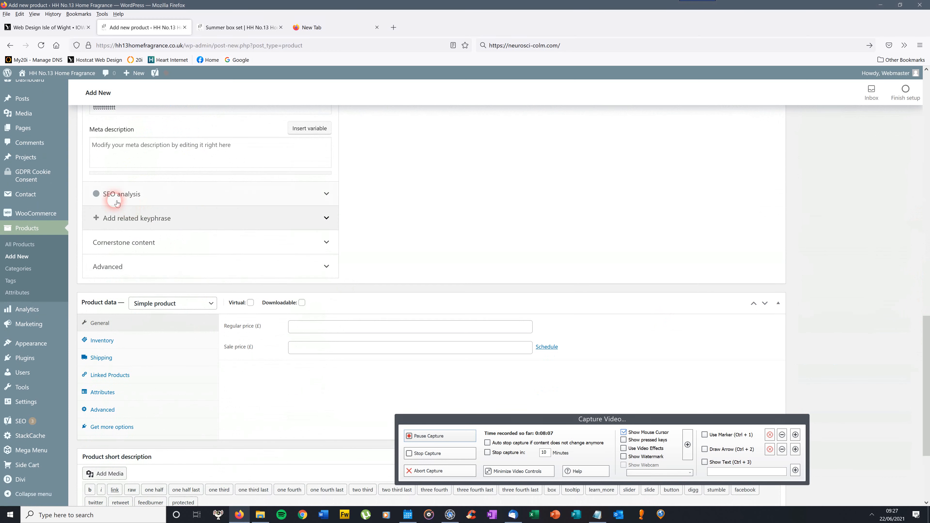
pyautogui.click(301, 327)
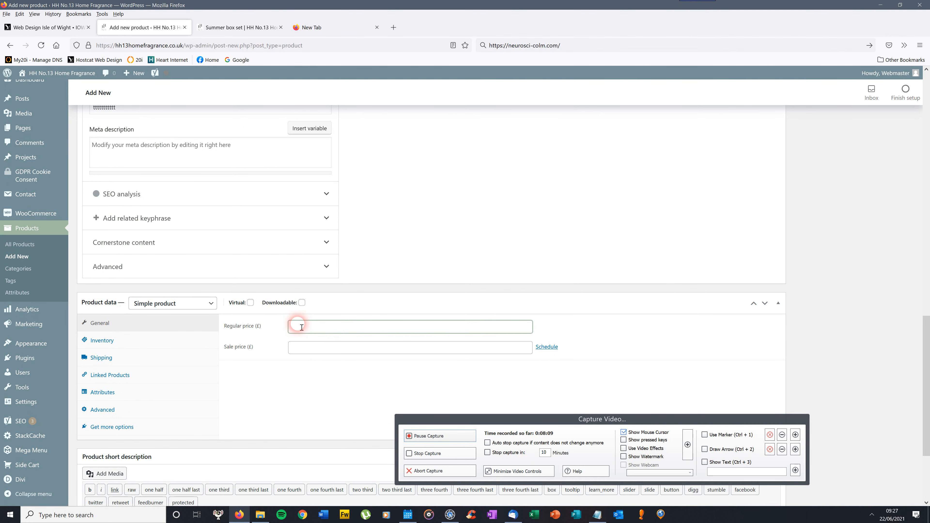
pyautogui.write('5.0')
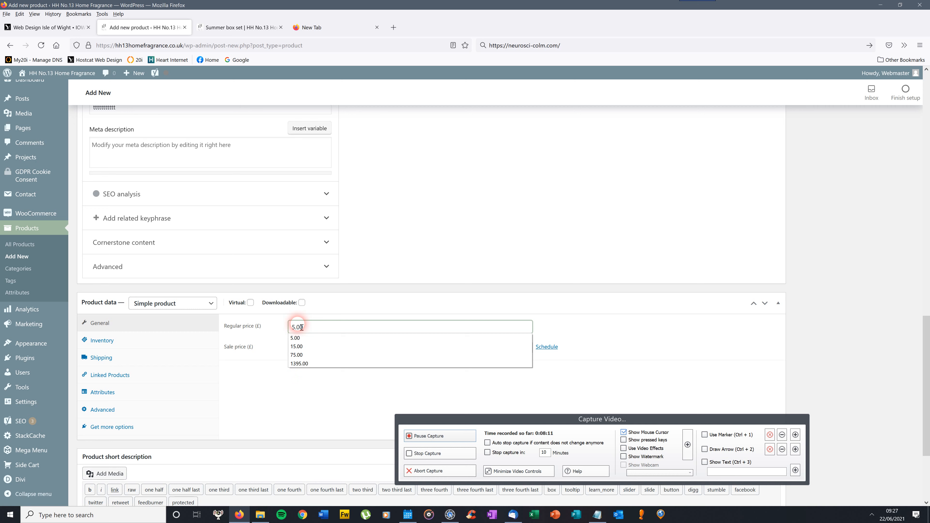
pyautogui.click(885, 315)
pyautogui.moveTo(929, 367); pyautogui.dragTo(929, 397)
pyautogui.click(125, 438)
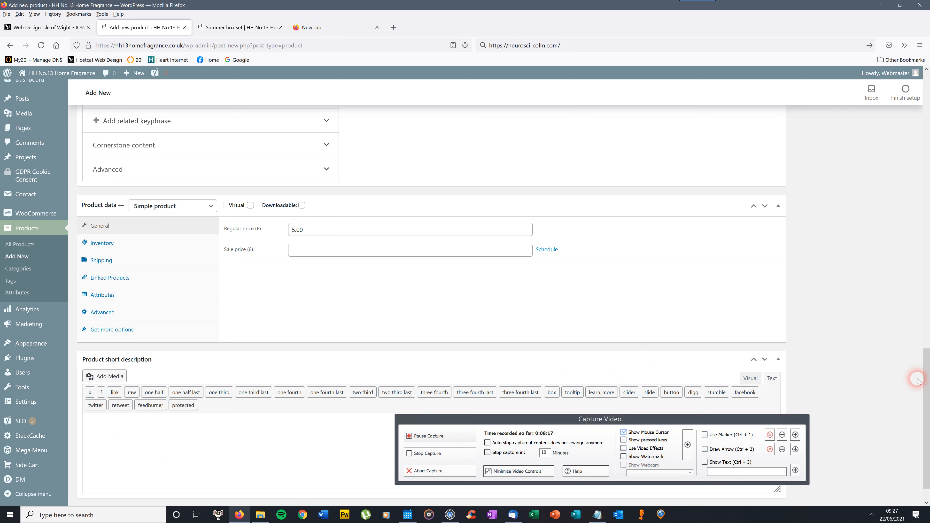
# Step: Check the new product's image and category options, and move the draft to the trash, agreeing to leave the page
pyautogui.moveTo(929, 444); pyautogui.dragTo(929, 304)
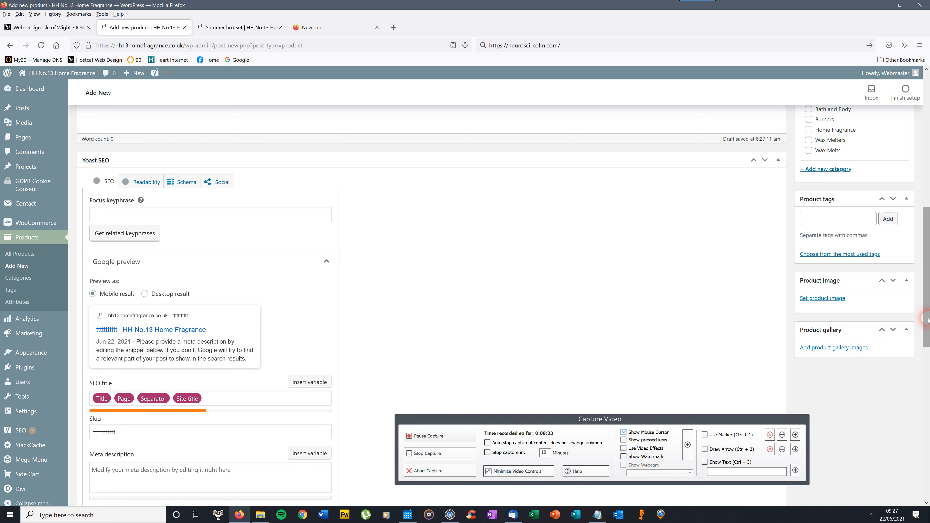
pyautogui.scroll(5, 907, 239)
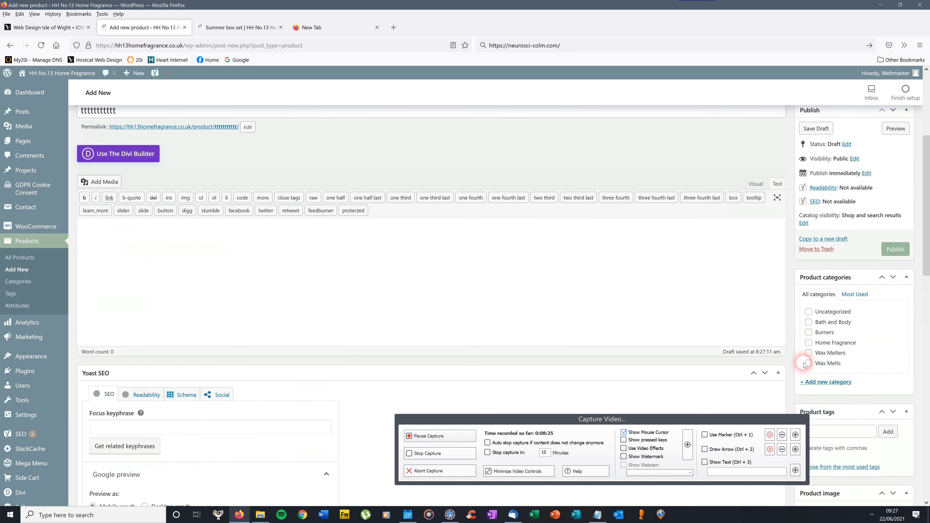
pyautogui.scroll(2, 928, 231)
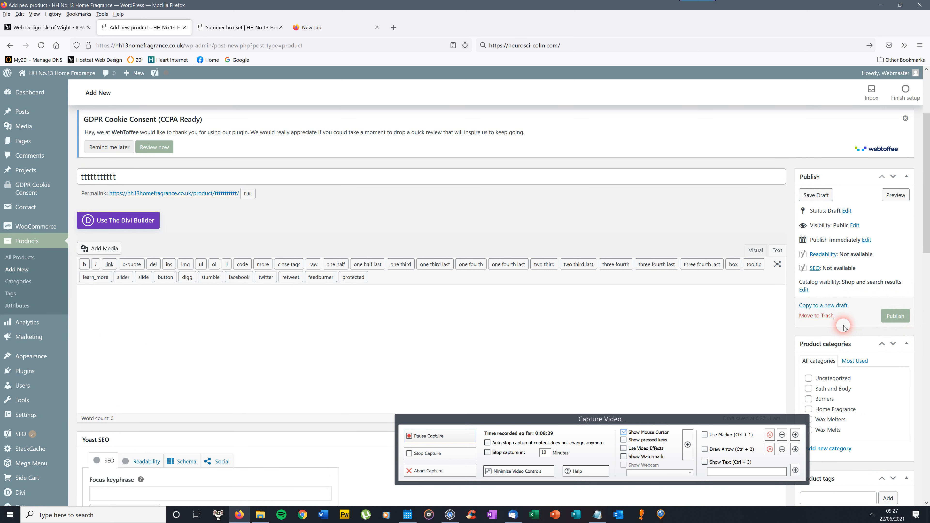
pyautogui.click(826, 317)
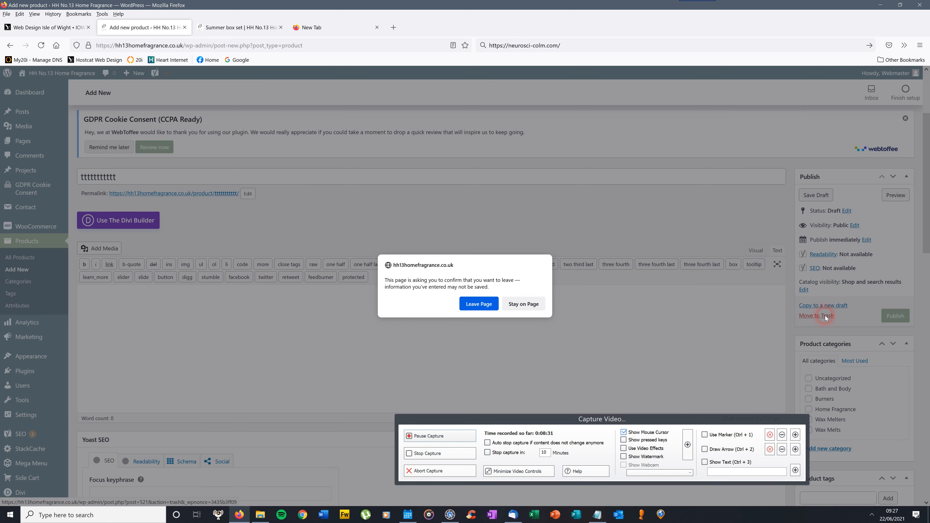
pyautogui.click(475, 305)
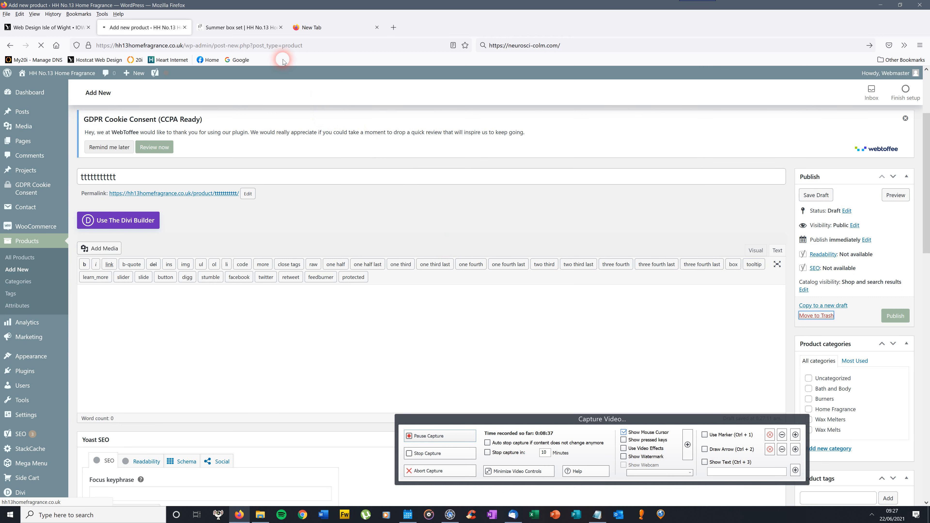
# Step: Examine the Bath and Body category on the public website and read the Very cherry Bath Bombs product page
pyautogui.click(259, 26)
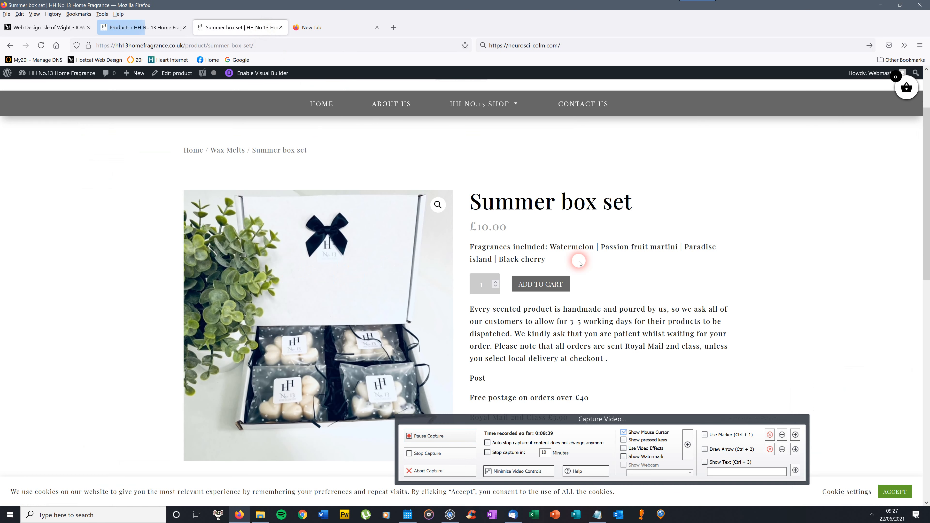
pyautogui.moveTo(478, 105)
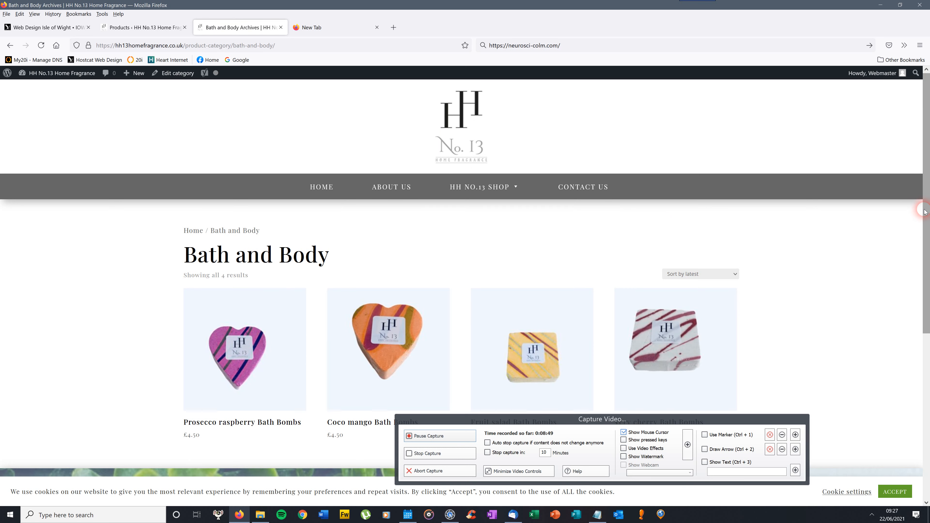
pyautogui.moveTo(927, 146); pyautogui.dragTo(927, 209)
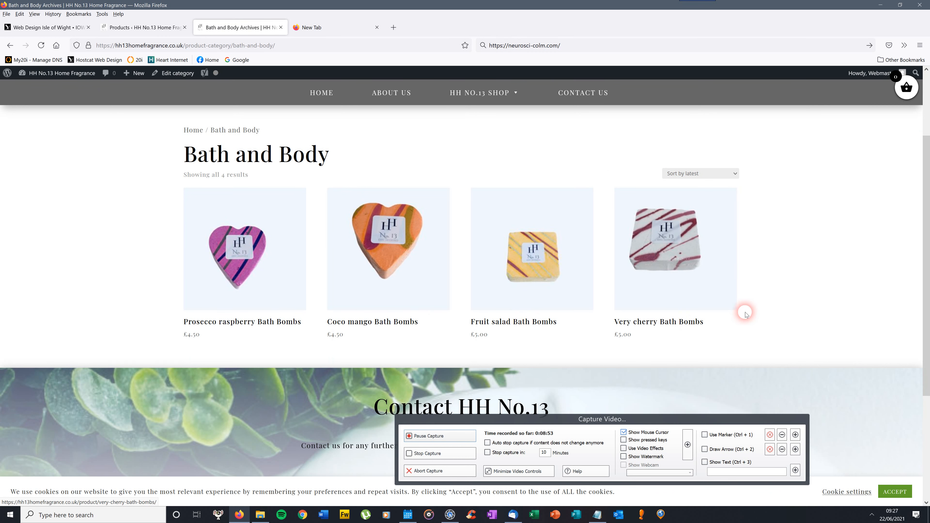
pyautogui.scroll(2, 909, 218)
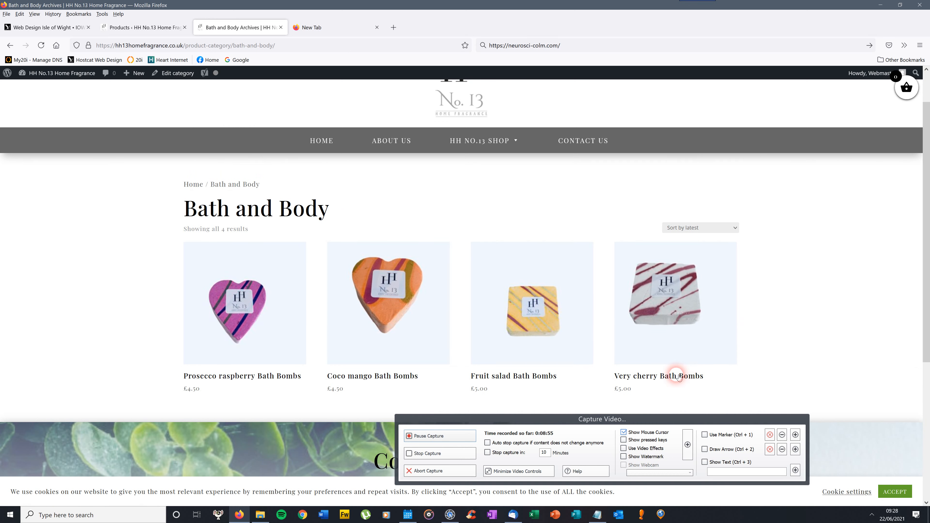
pyautogui.click(670, 381)
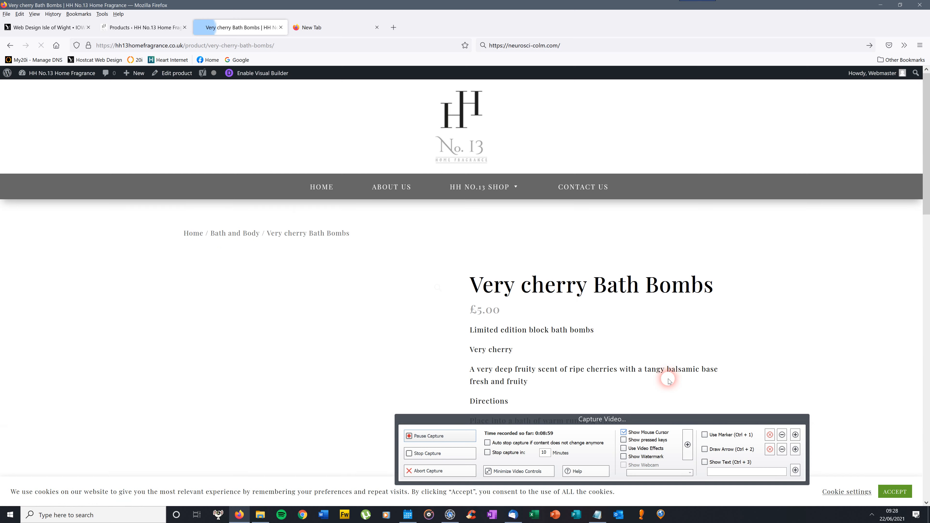
pyautogui.scroll(-8, 926, 207)
pyautogui.moveTo(929, 208); pyautogui.dragTo(926, 147)
# Step: Browse the Burners and Wax Melts categories of the public shop and look through the Wax Melts products
pyautogui.moveTo(476, 187)
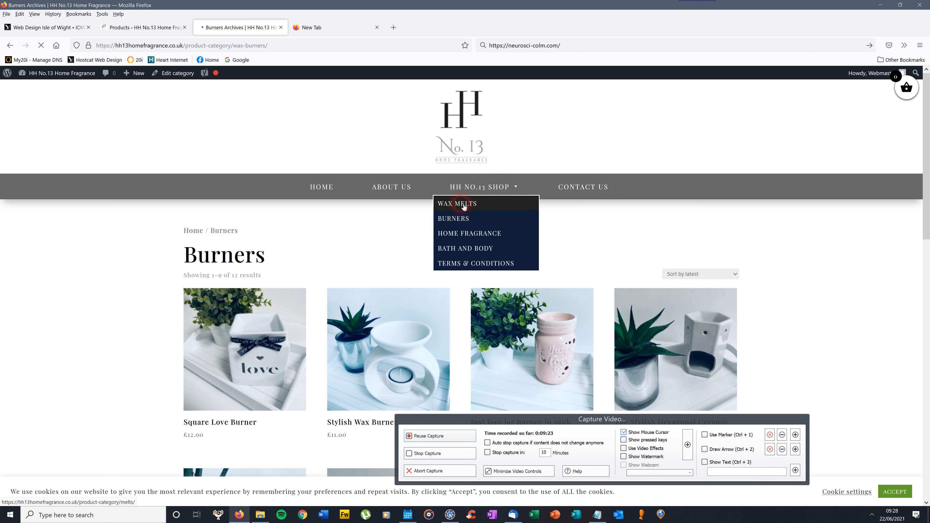
pyautogui.click(464, 204)
pyautogui.scroll(-5, 929, 125)
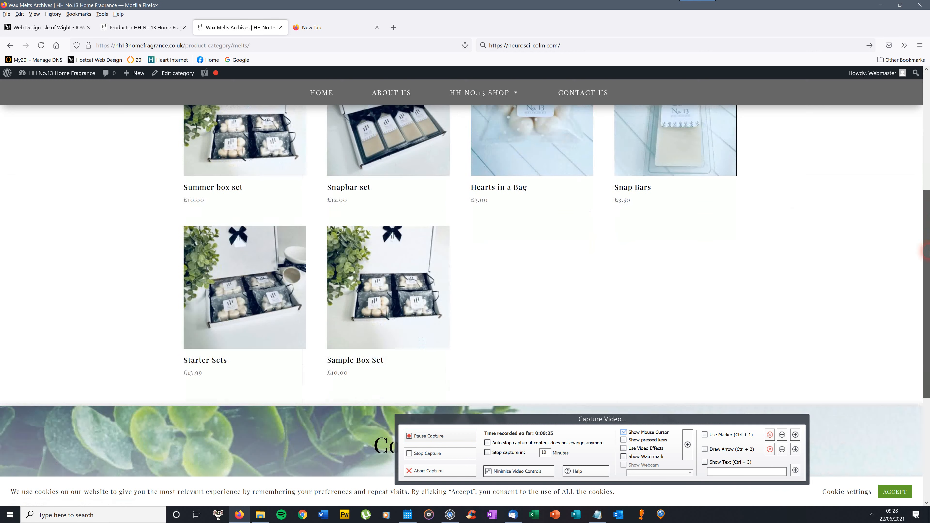
pyautogui.scroll(2, 821, 252)
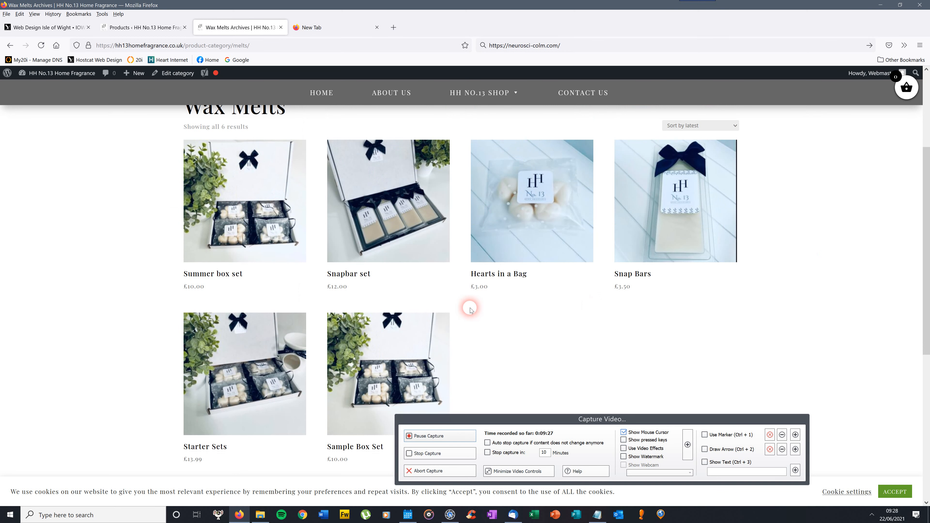
# Step: View the Hearts in a Bag product page on the public shop and look through its Available Fragrances options
pyautogui.click(537, 211)
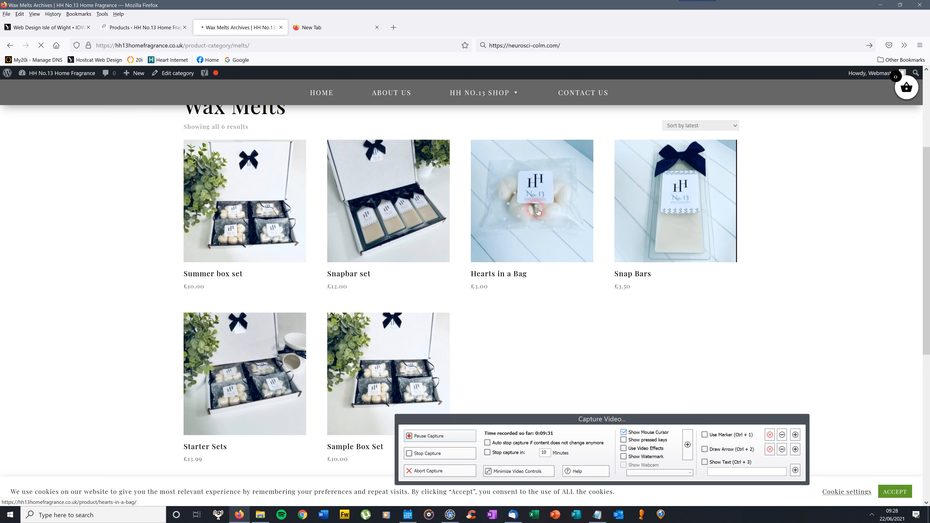
pyautogui.scroll(-2, 927, 211)
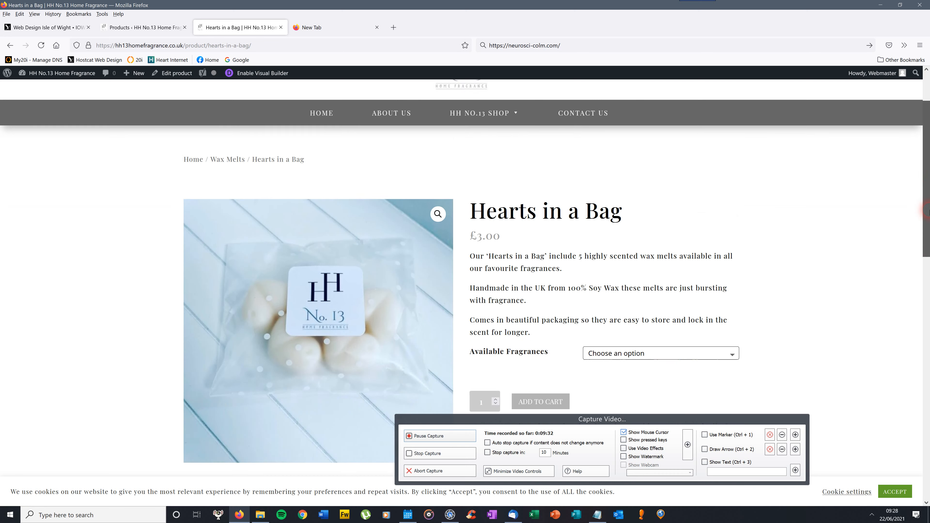
pyautogui.scroll(-5, 928, 211)
pyautogui.scroll(3, 789, 240)
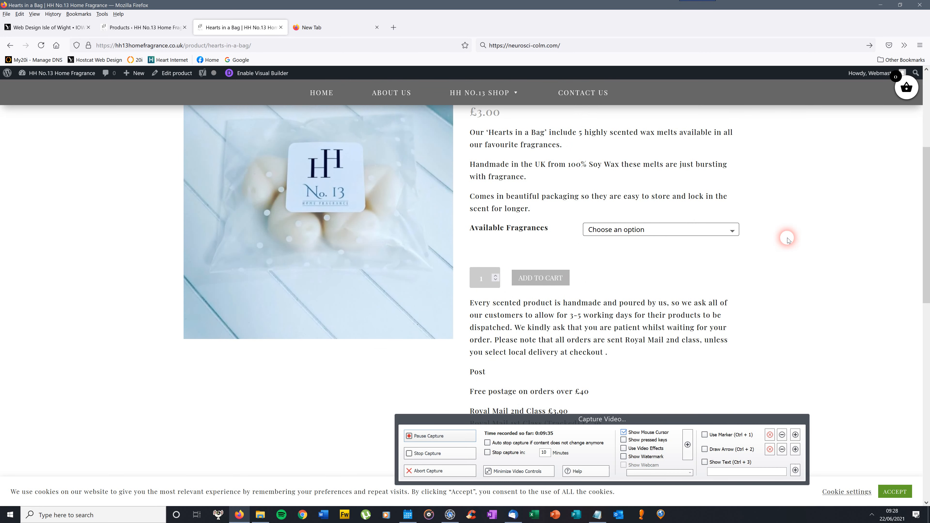
pyautogui.click(727, 230)
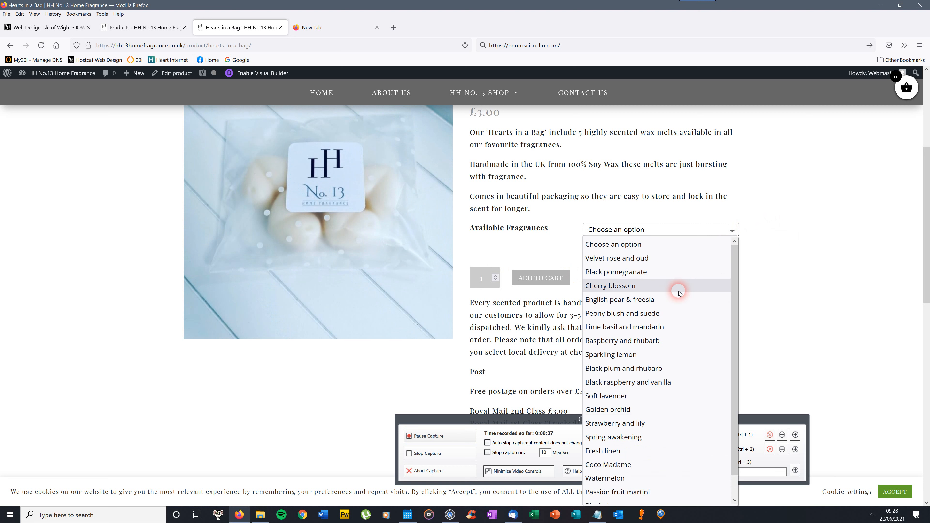
pyautogui.click(818, 219)
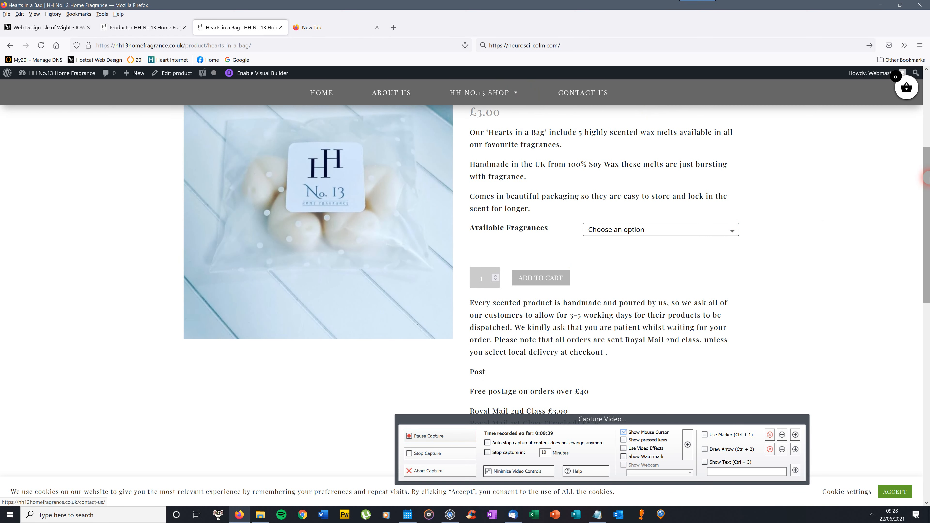
pyautogui.moveTo(928, 161); pyautogui.dragTo(928, 83)
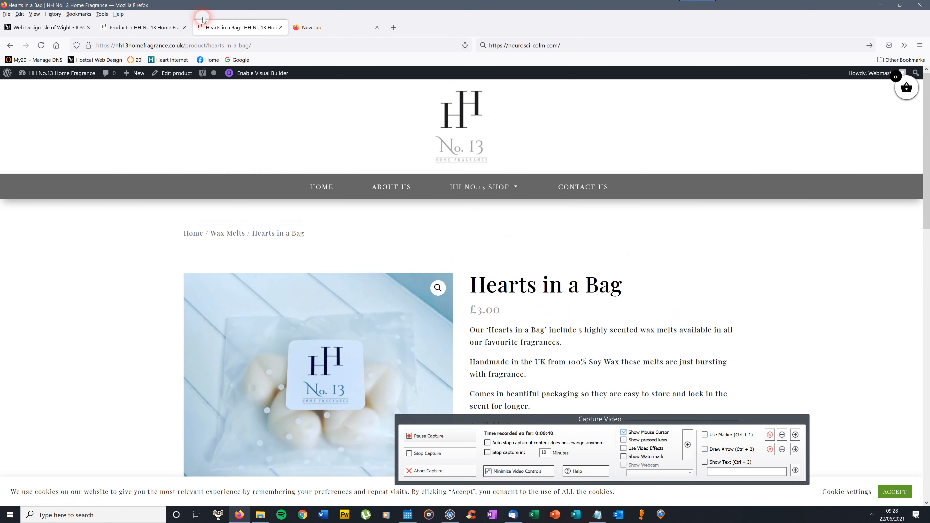
# Step: Return to the admin product list and open the Hearts in a Bag product for editing
pyautogui.click(152, 28)
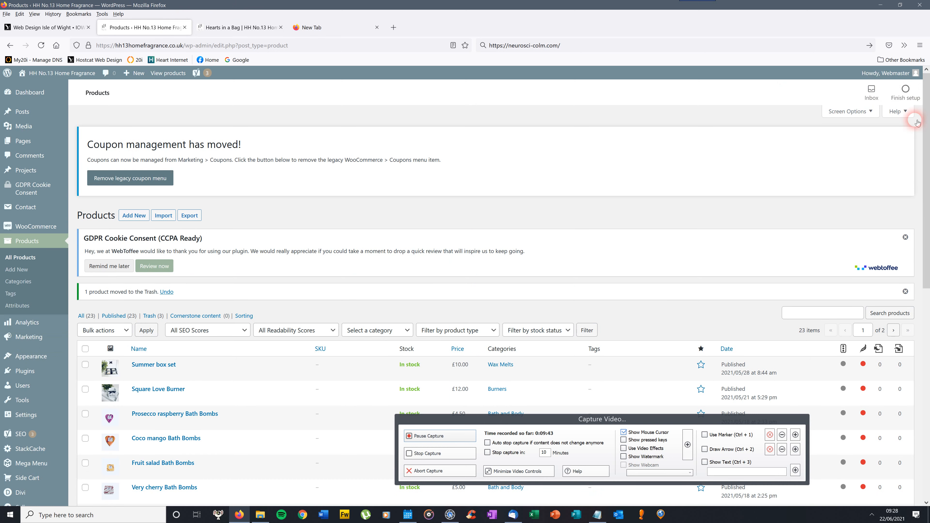
pyautogui.moveTo(928, 138); pyautogui.dragTo(928, 220)
pyautogui.scroll(-3, 928, 219)
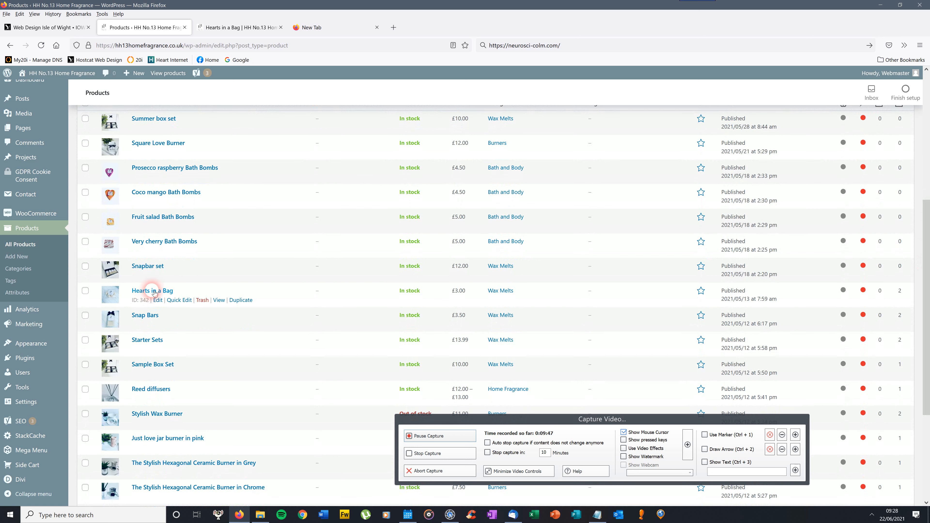
pyautogui.click(154, 292)
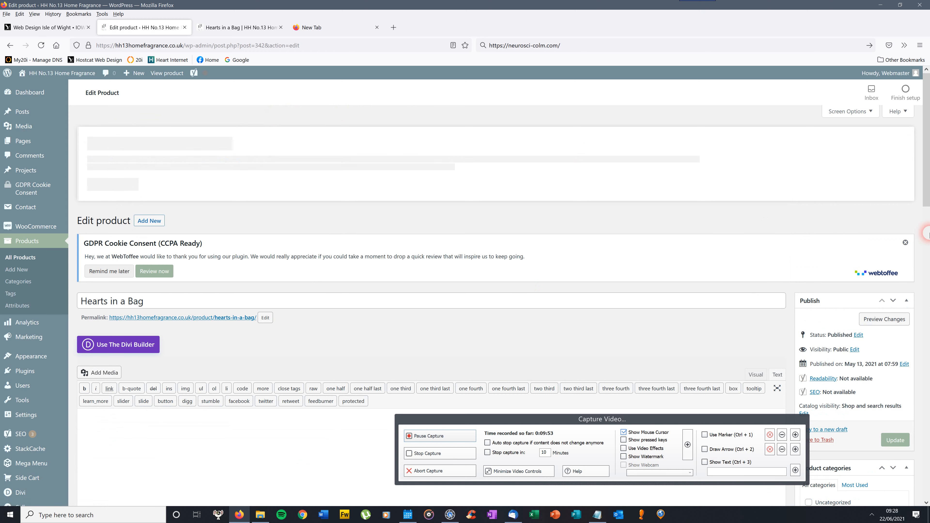
# Step: Expand the Available Fragrances attribute in the product data and examine how its values are listed and separated
pyautogui.moveTo(929, 109); pyautogui.dragTo(928, 372)
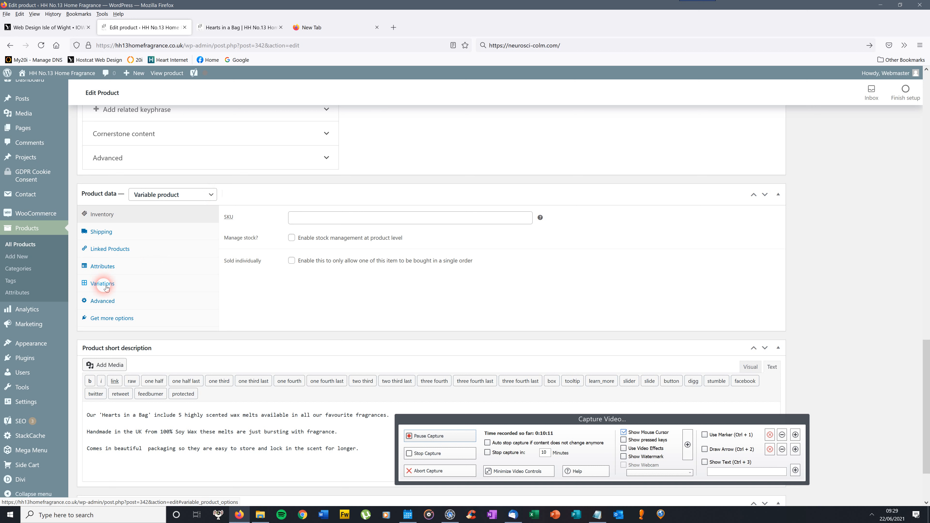
pyautogui.click(111, 268)
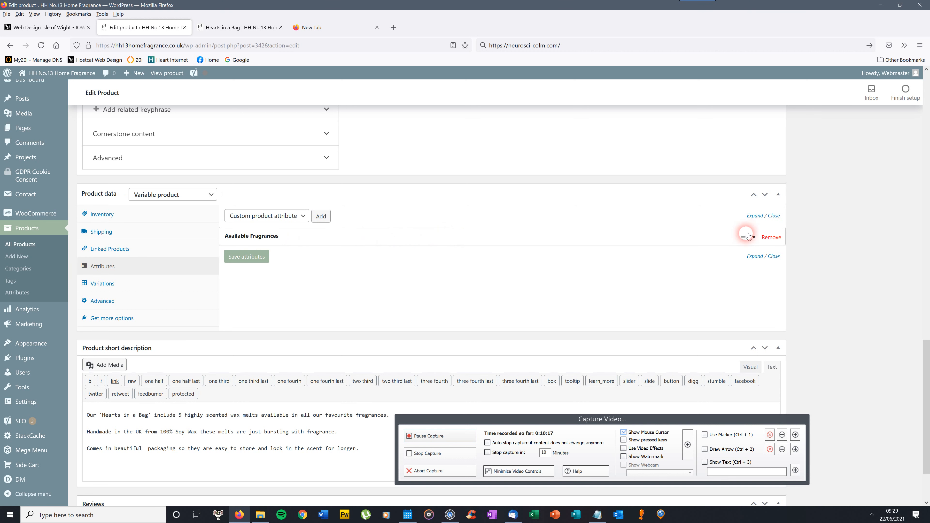
pyautogui.click(755, 238)
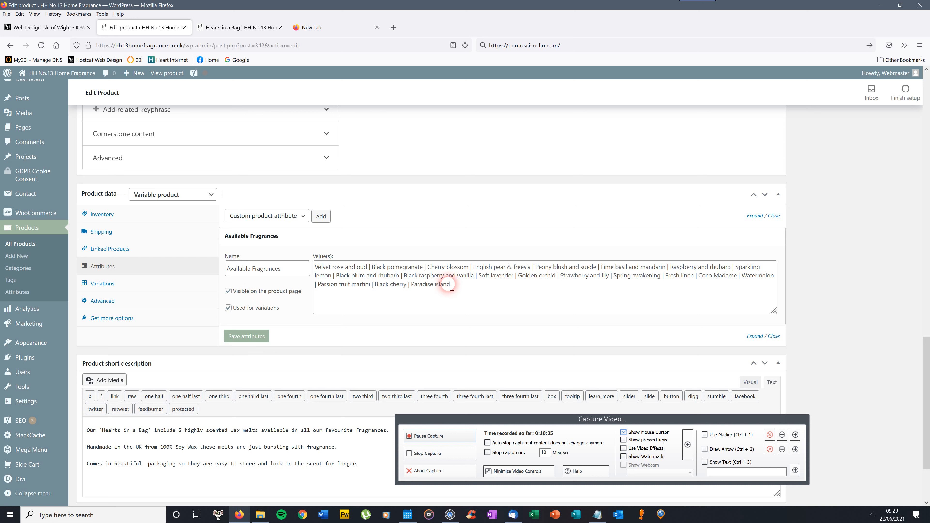
pyautogui.moveTo(371, 271); pyautogui.dragTo(320, 271)
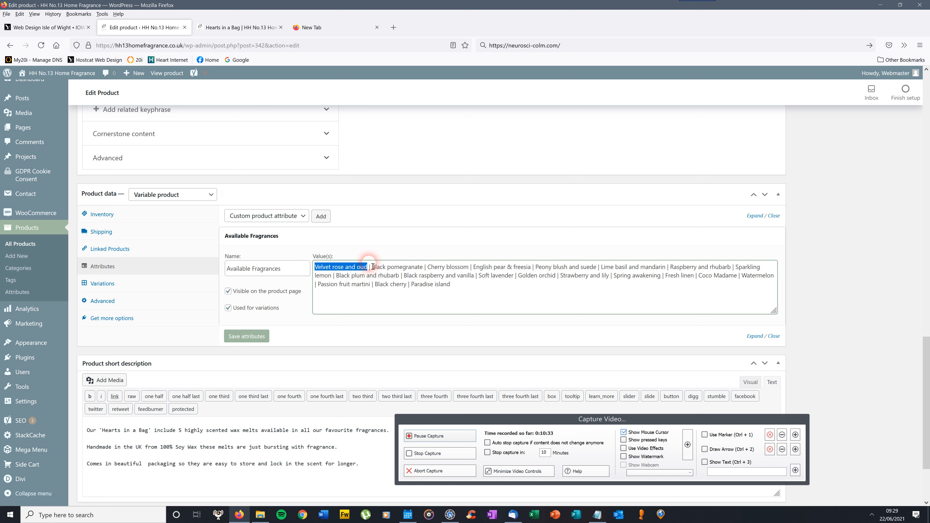
pyautogui.moveTo(375, 272); pyautogui.dragTo(374, 273)
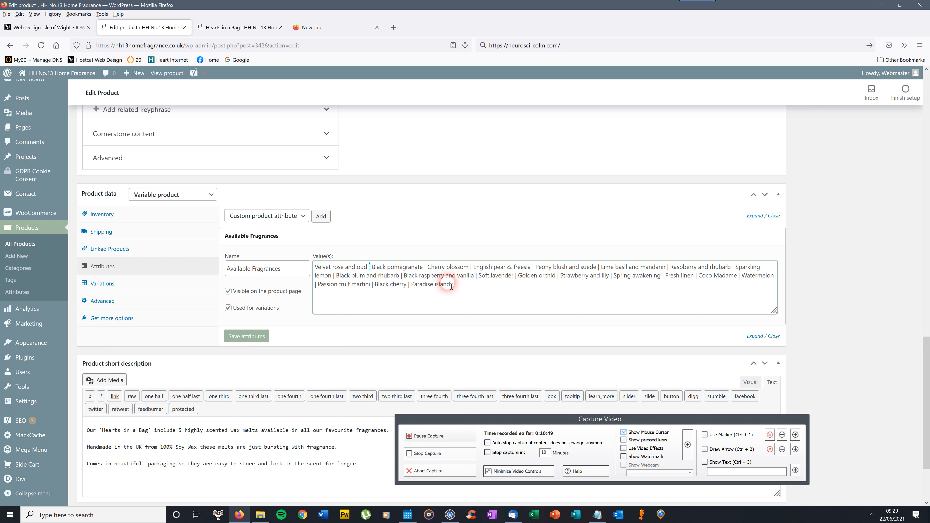
pyautogui.click(873, 255)
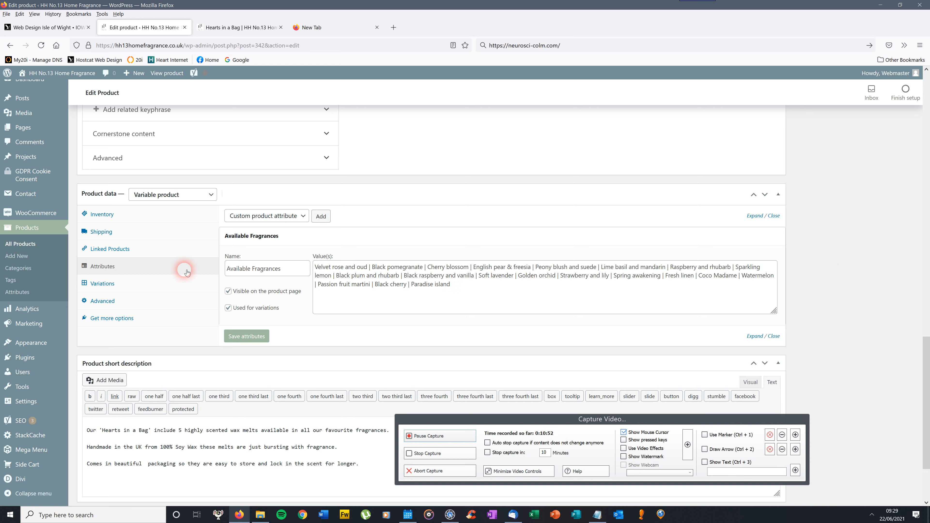
# Step: Examine the product's variations, the details of the Velvet rose and oud variation, and the available bulk actions
pyautogui.click(105, 284)
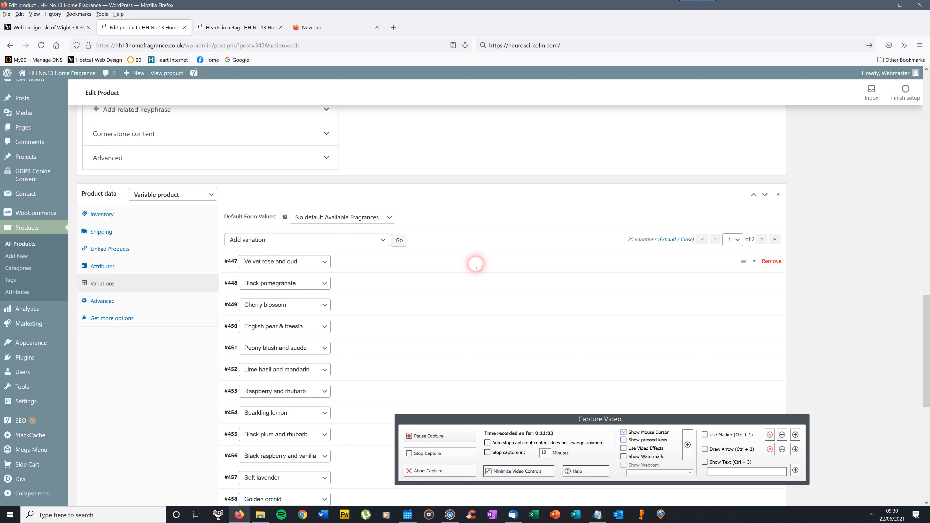
pyautogui.click(507, 265)
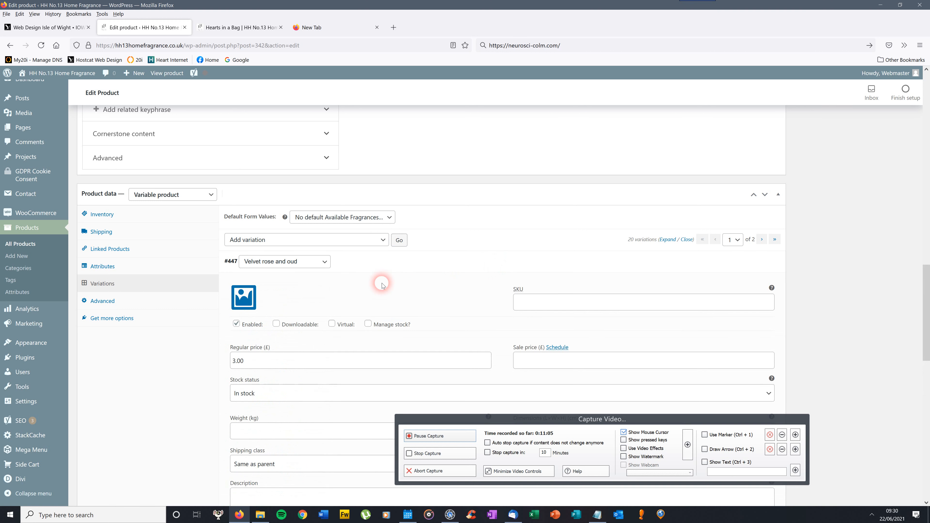
pyautogui.click(409, 264)
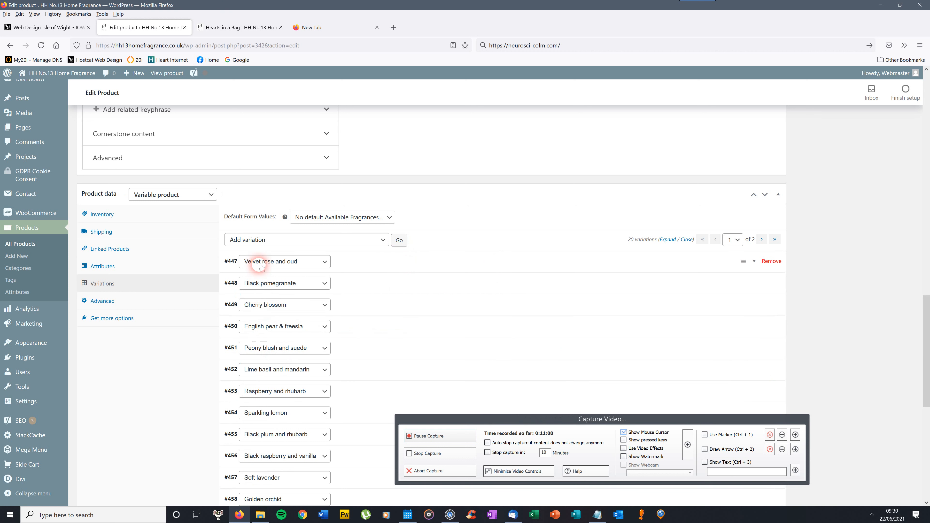
pyautogui.click(383, 241)
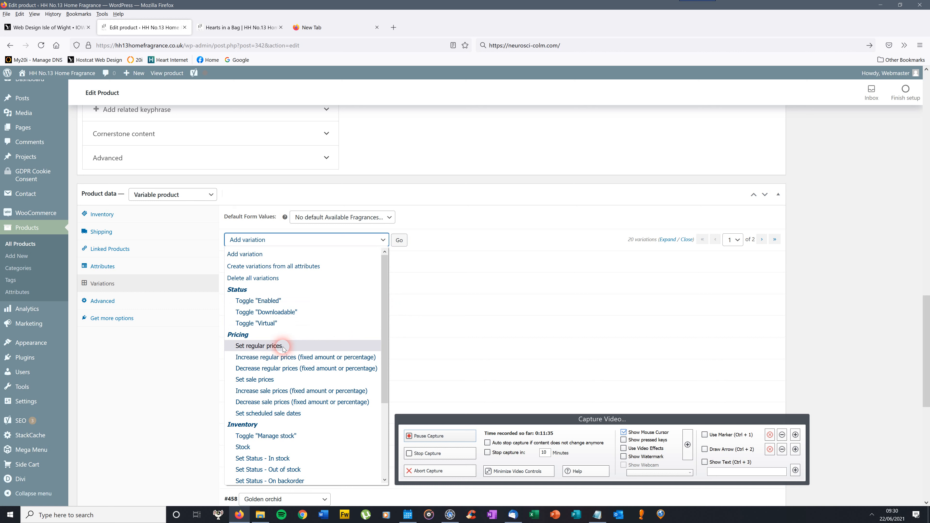
pyautogui.click(911, 226)
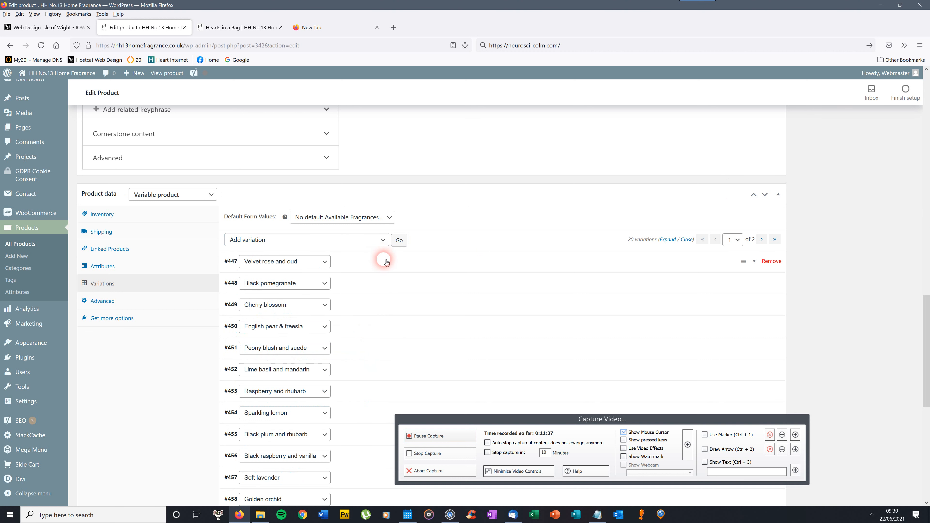
# Step: Set the regular price of all Hearts in a Bag variations to 3.00 with the Set regular prices bulk action
pyautogui.click(386, 262)
pyautogui.click(236, 361)
pyautogui.click(290, 362)
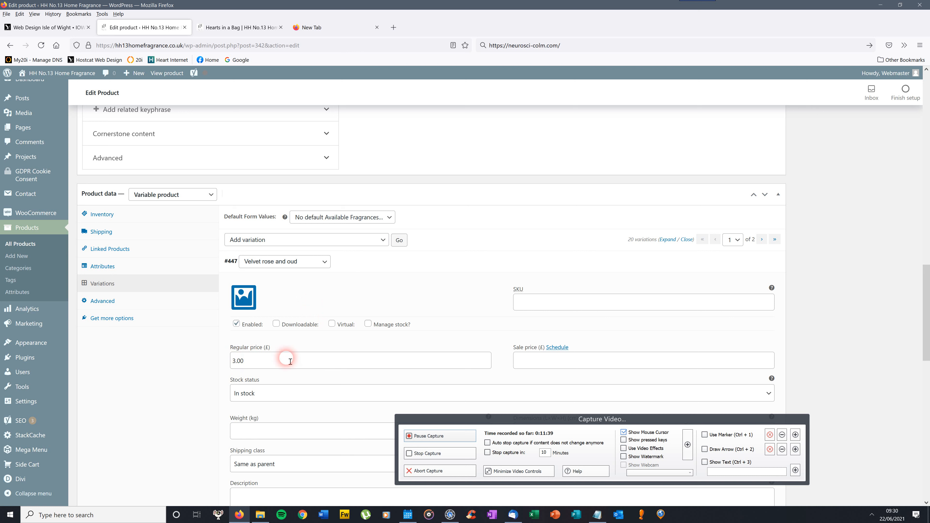
pyautogui.click(378, 240)
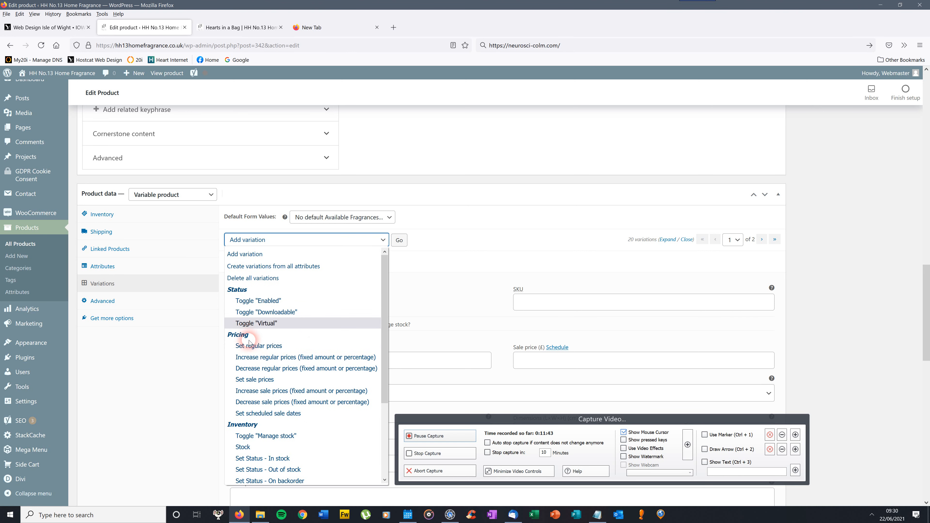
pyautogui.click(259, 346)
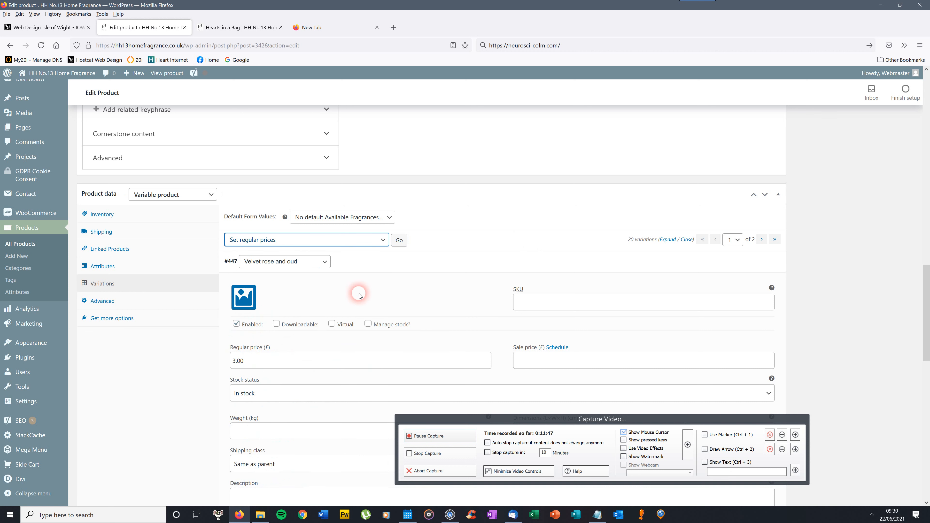
pyautogui.click(408, 240)
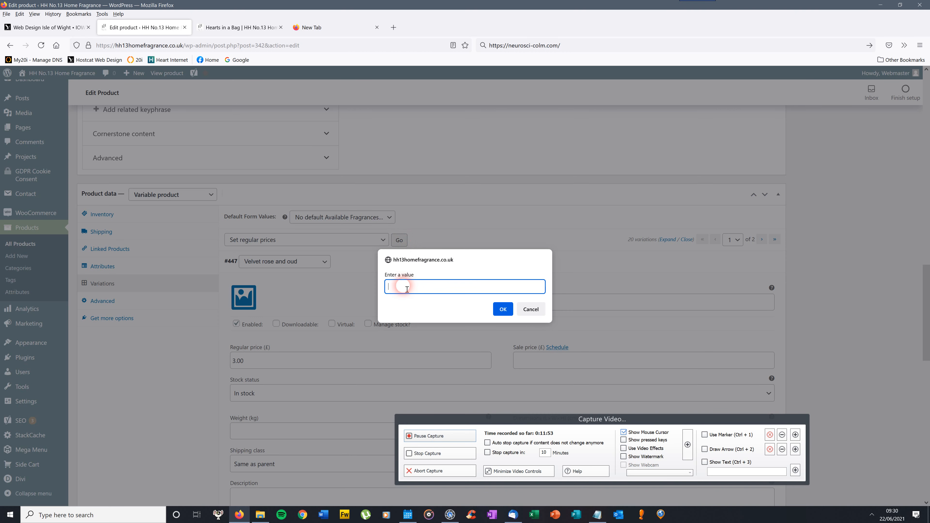
pyautogui.write('3.00')
pyautogui.click(501, 312)
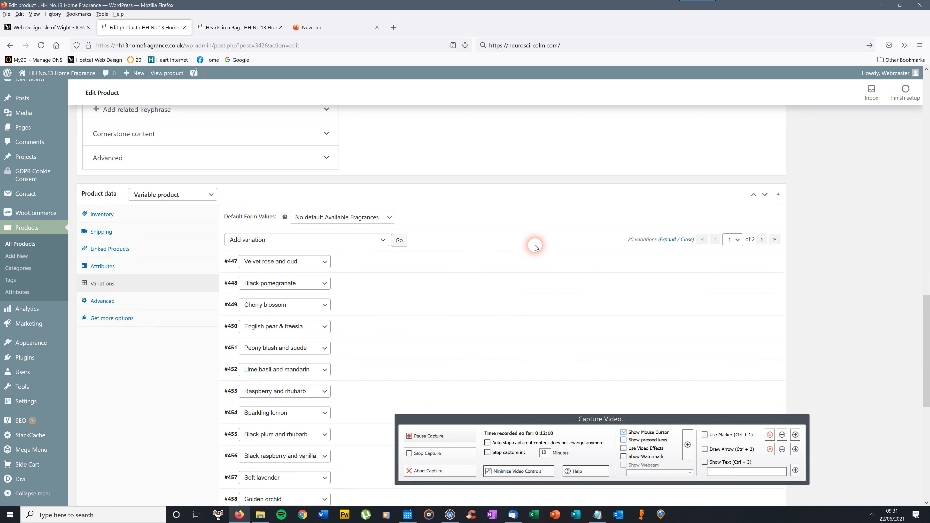
pyautogui.click(432, 259)
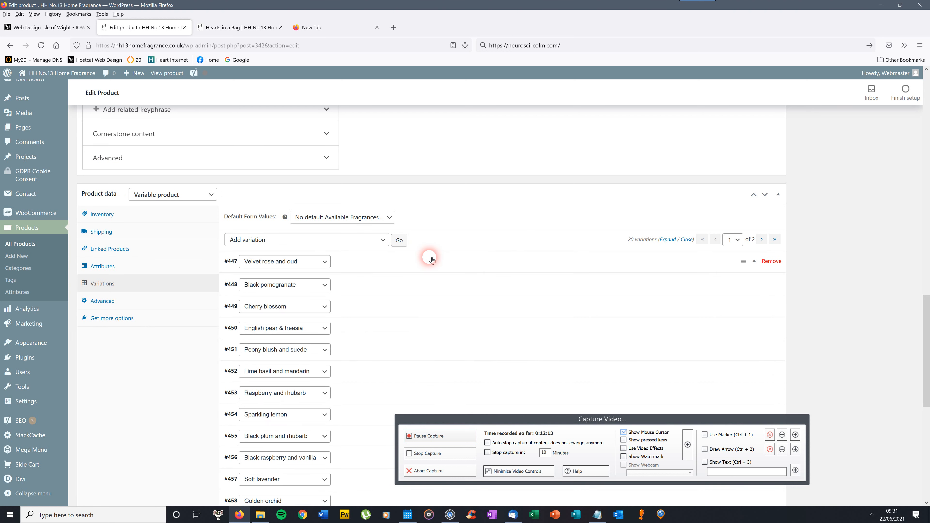
pyautogui.click(460, 258)
# Step: Look over the publish and category settings of Hearts in a Bag, and go back to the list of all products
pyautogui.moveTo(928, 344); pyautogui.dragTo(928, 171)
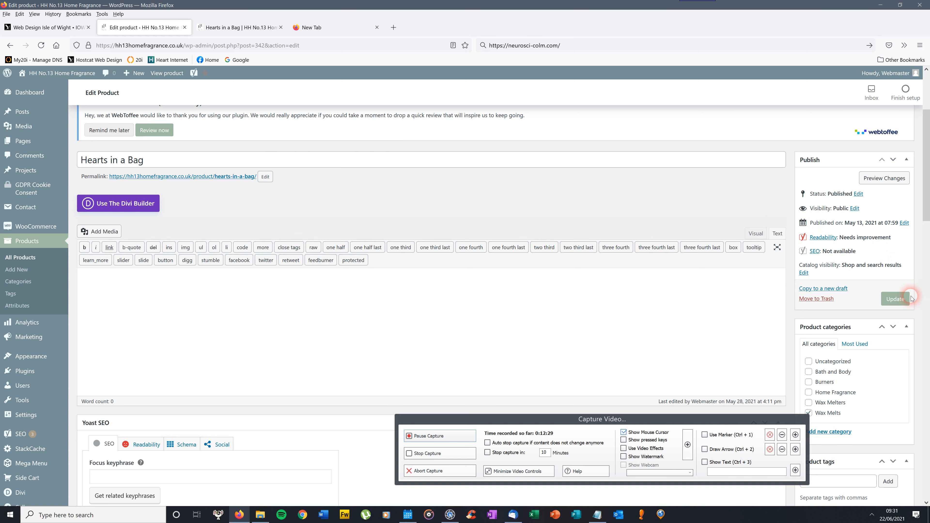
pyautogui.moveTo(928, 175)
pyautogui.mouseDown()
pyautogui.moveTo(928, 140)
pyautogui.moveTo(929, 158)
pyautogui.mouseUp()
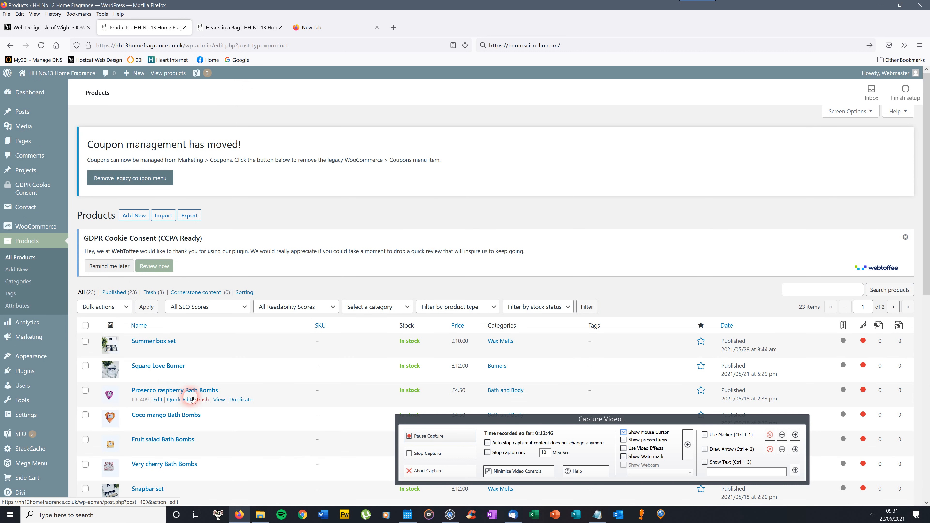
pyautogui.scroll(-2, 928, 164)
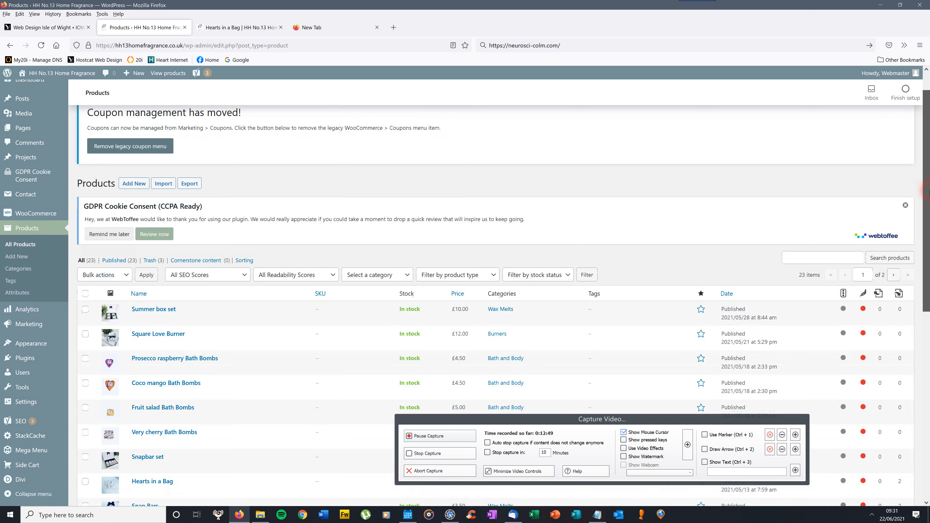
pyautogui.click(432, 455)
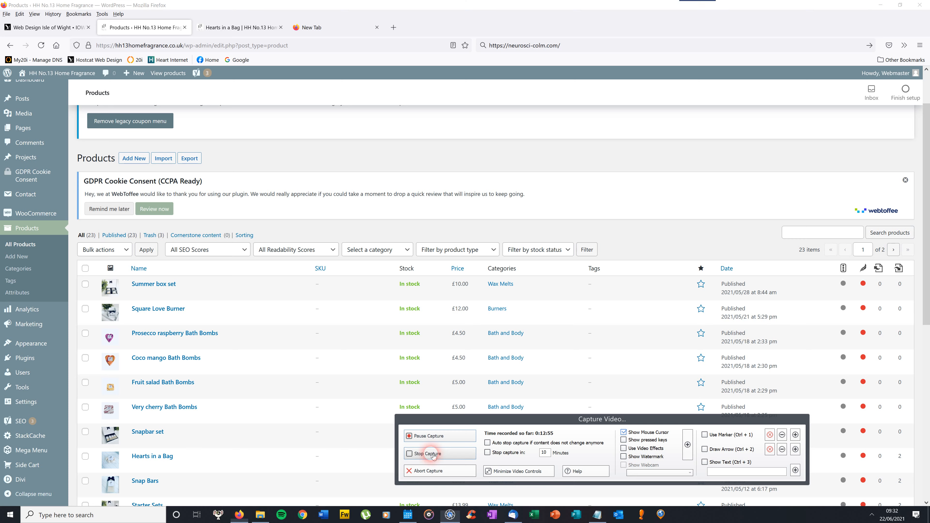